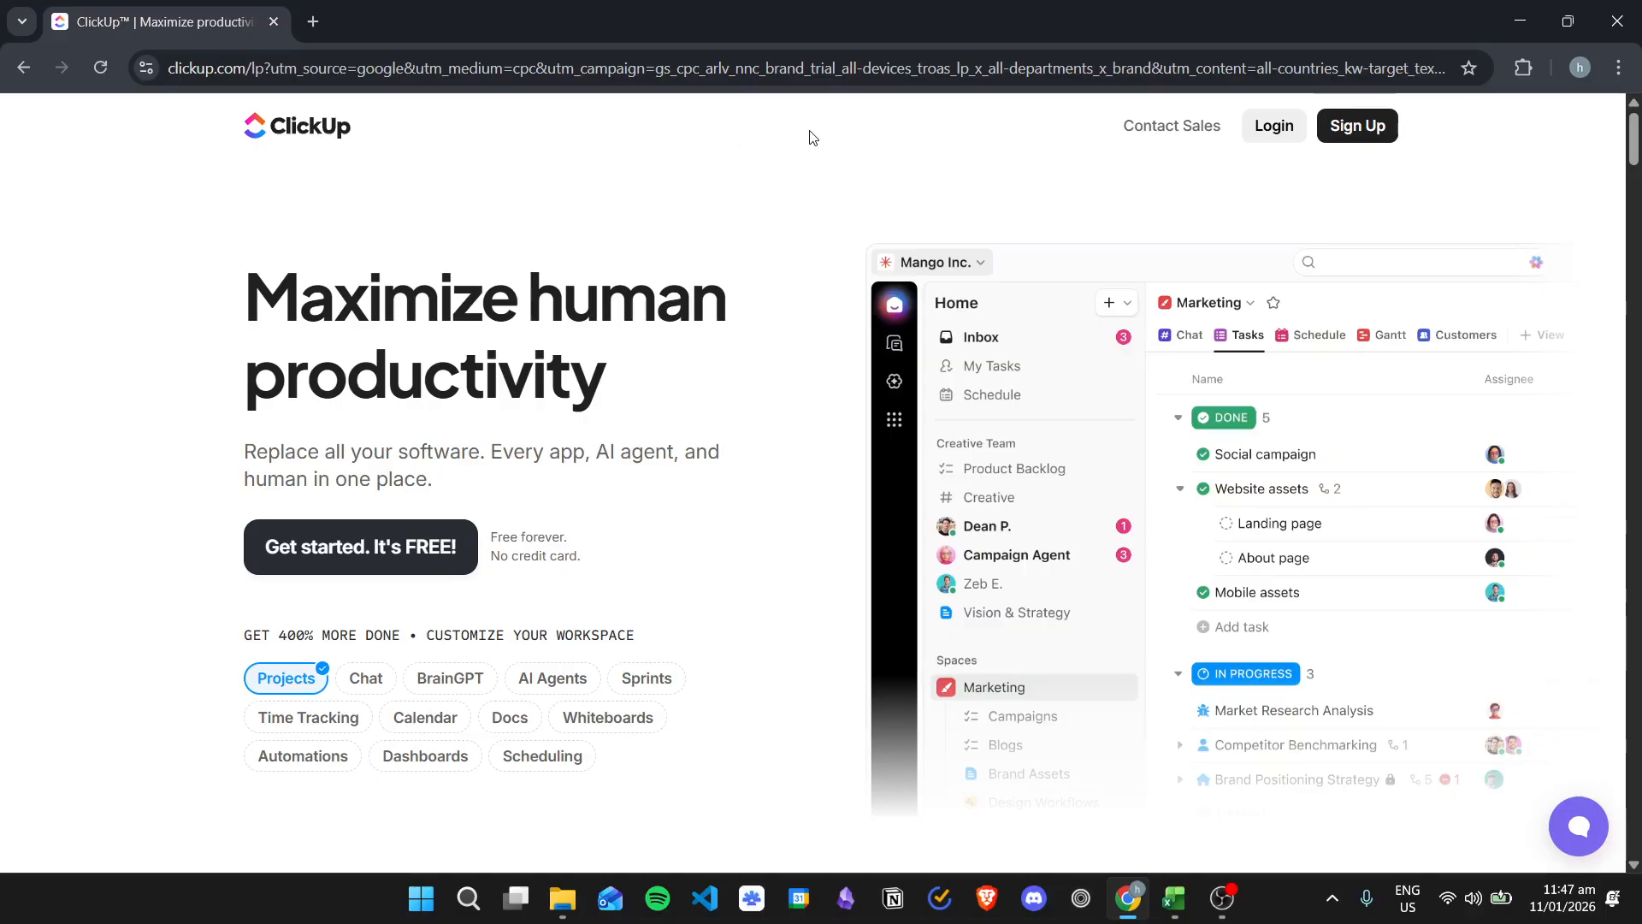
Step: Log in to ClickUp and open the Project 1 list
{"action": "left_click", "coordinate": [1258, 137]}
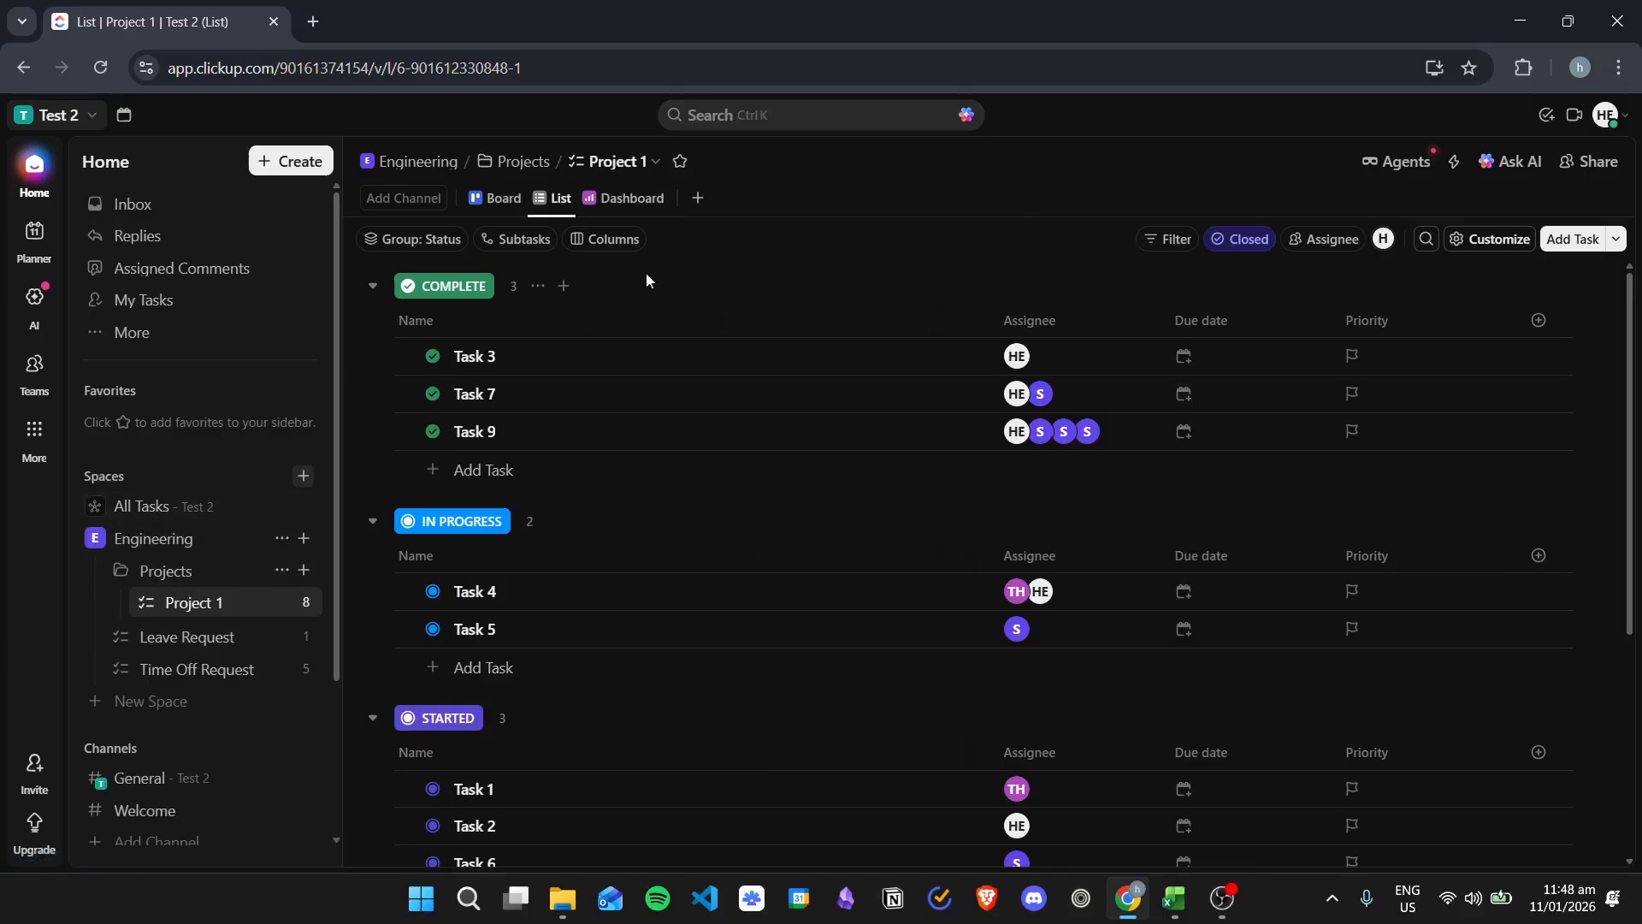
{"action": "scroll", "coordinate": [760, 411], "scroll_direction": "down", "scroll_amount": 4}
{"action": "scroll", "coordinate": [855, 444], "scroll_direction": "up", "scroll_amount": 4}
{"action": "scroll", "coordinate": [873, 460], "scroll_direction": "down", "scroll_amount": 4}
{"action": "scroll", "coordinate": [960, 381], "scroll_direction": "up", "scroll_amount": 4}
{"action": "scroll", "coordinate": [701, 462], "scroll_direction": "down", "scroll_amount": 4}
{"action": "scroll", "coordinate": [770, 479], "scroll_direction": "up", "scroll_amount": 4}
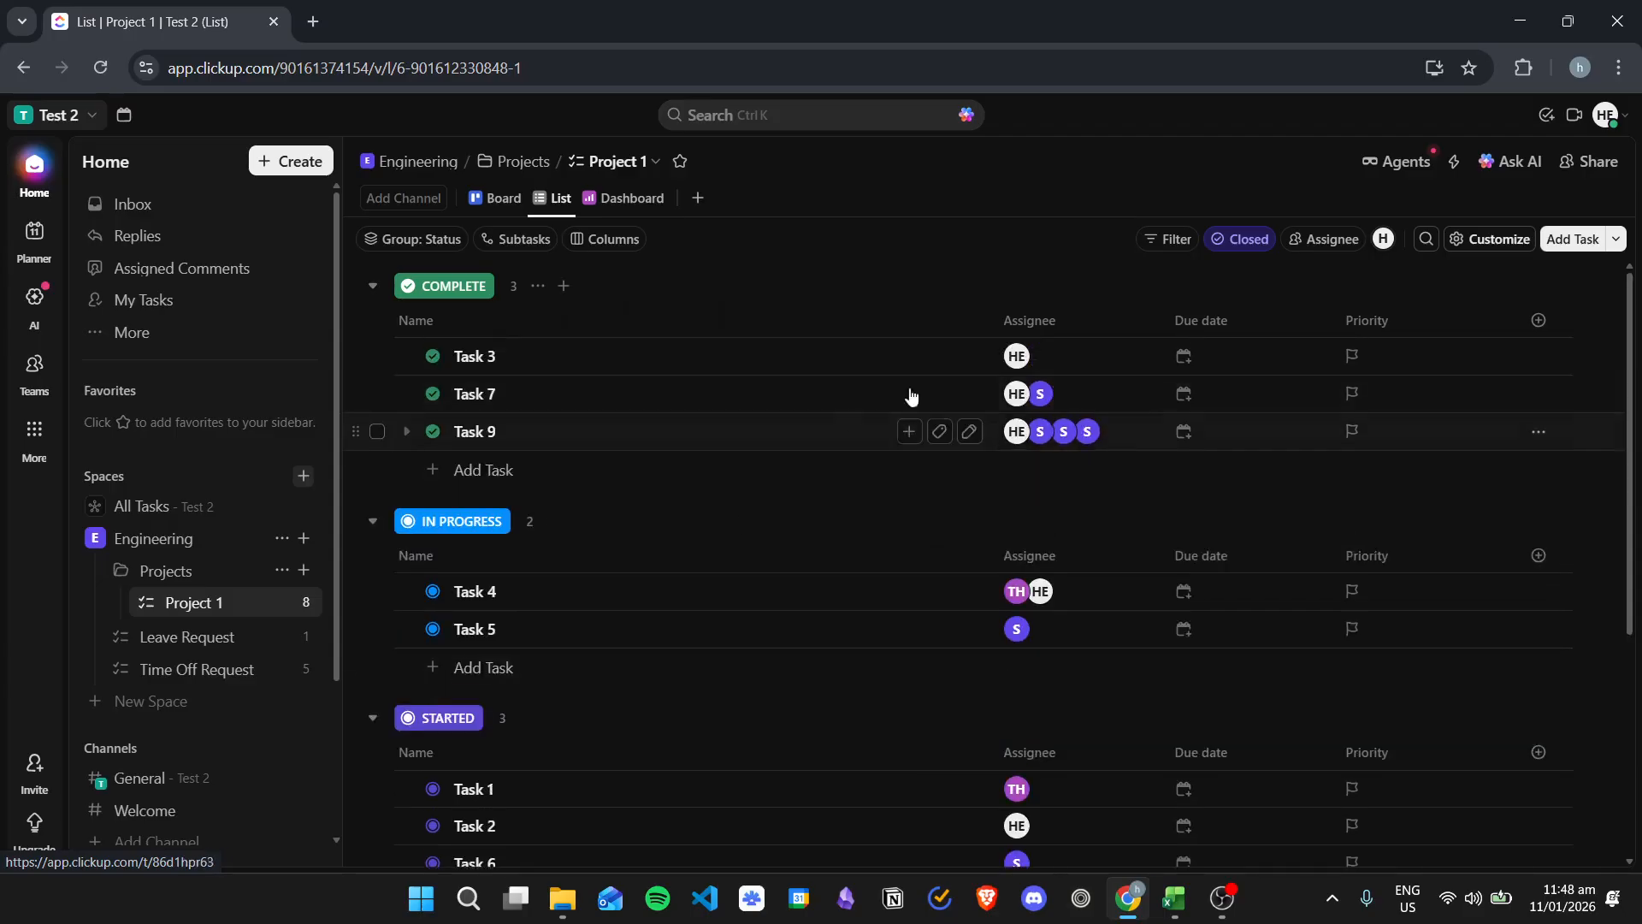
Step: Open the list's share dialog and close it again
{"action": "left_click", "coordinate": [1582, 162]}
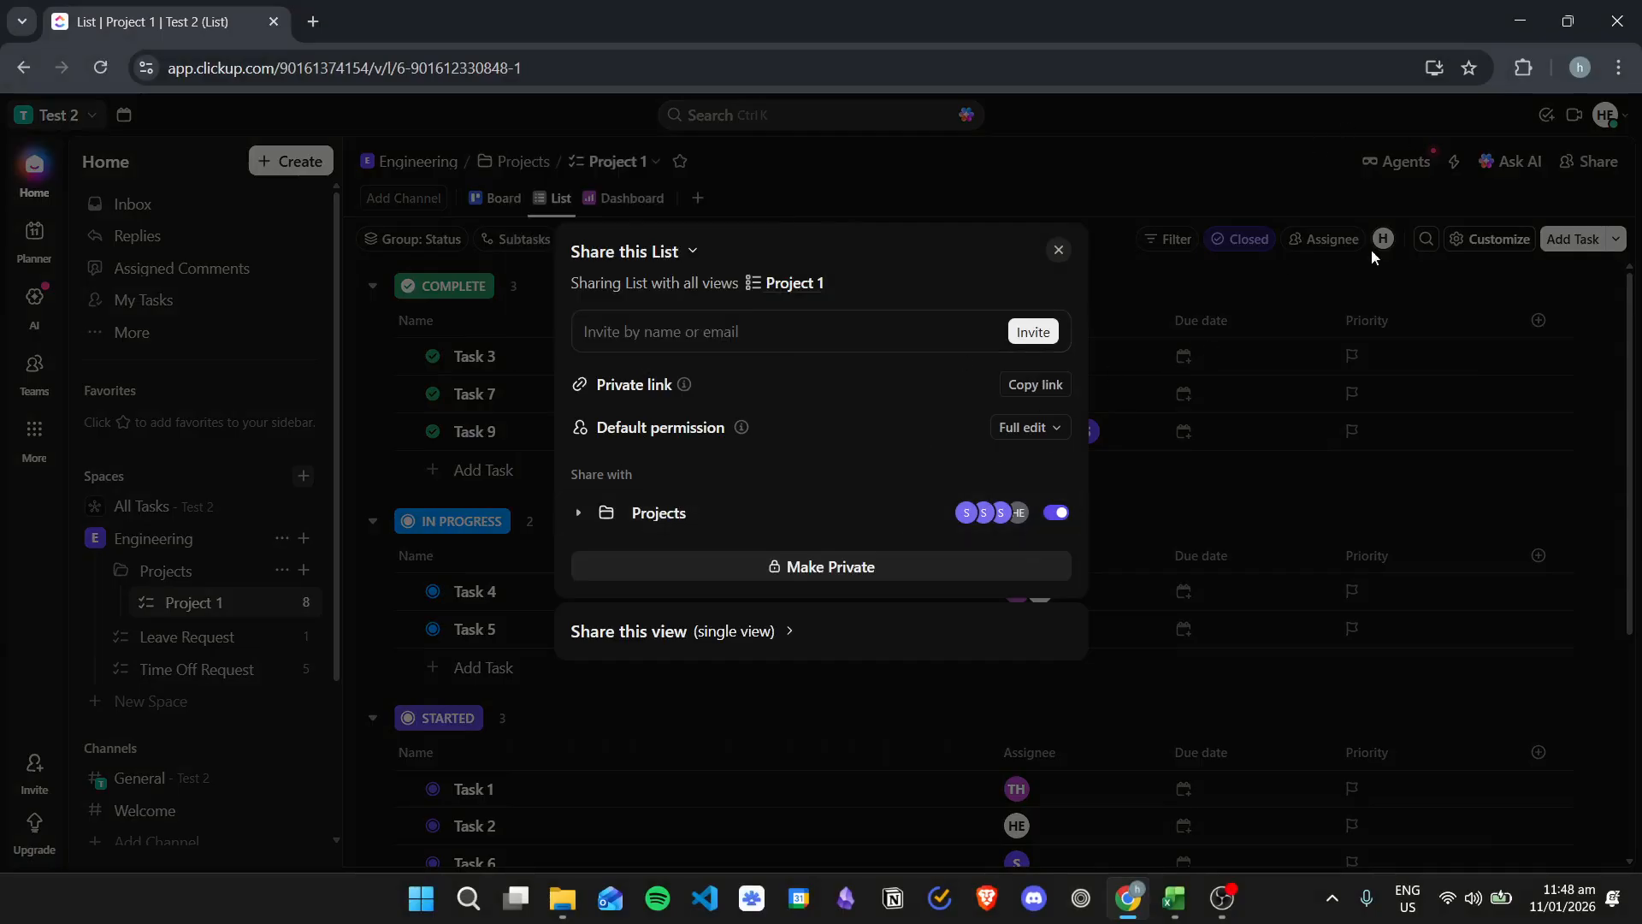
{"action": "left_click", "coordinate": [1245, 402]}
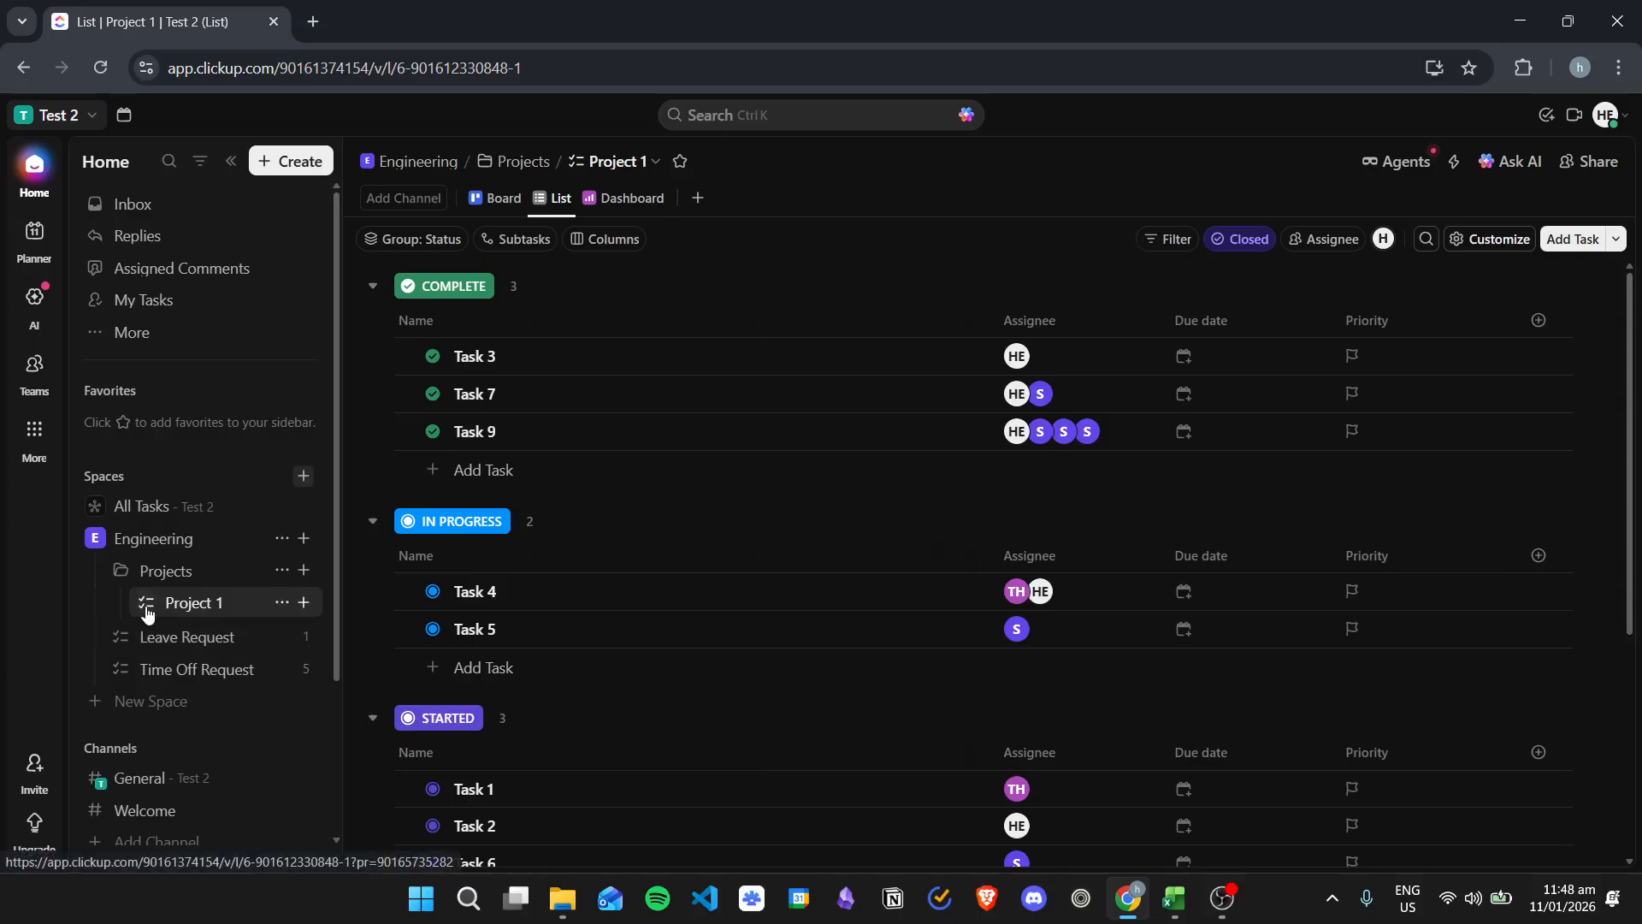
Step: Open Sharing & Permissions for the Project 1 list and expand the Projects members
{"action": "left_click", "coordinate": [280, 603]}
{"action": "mouse_move", "coordinate": [374, 545]}
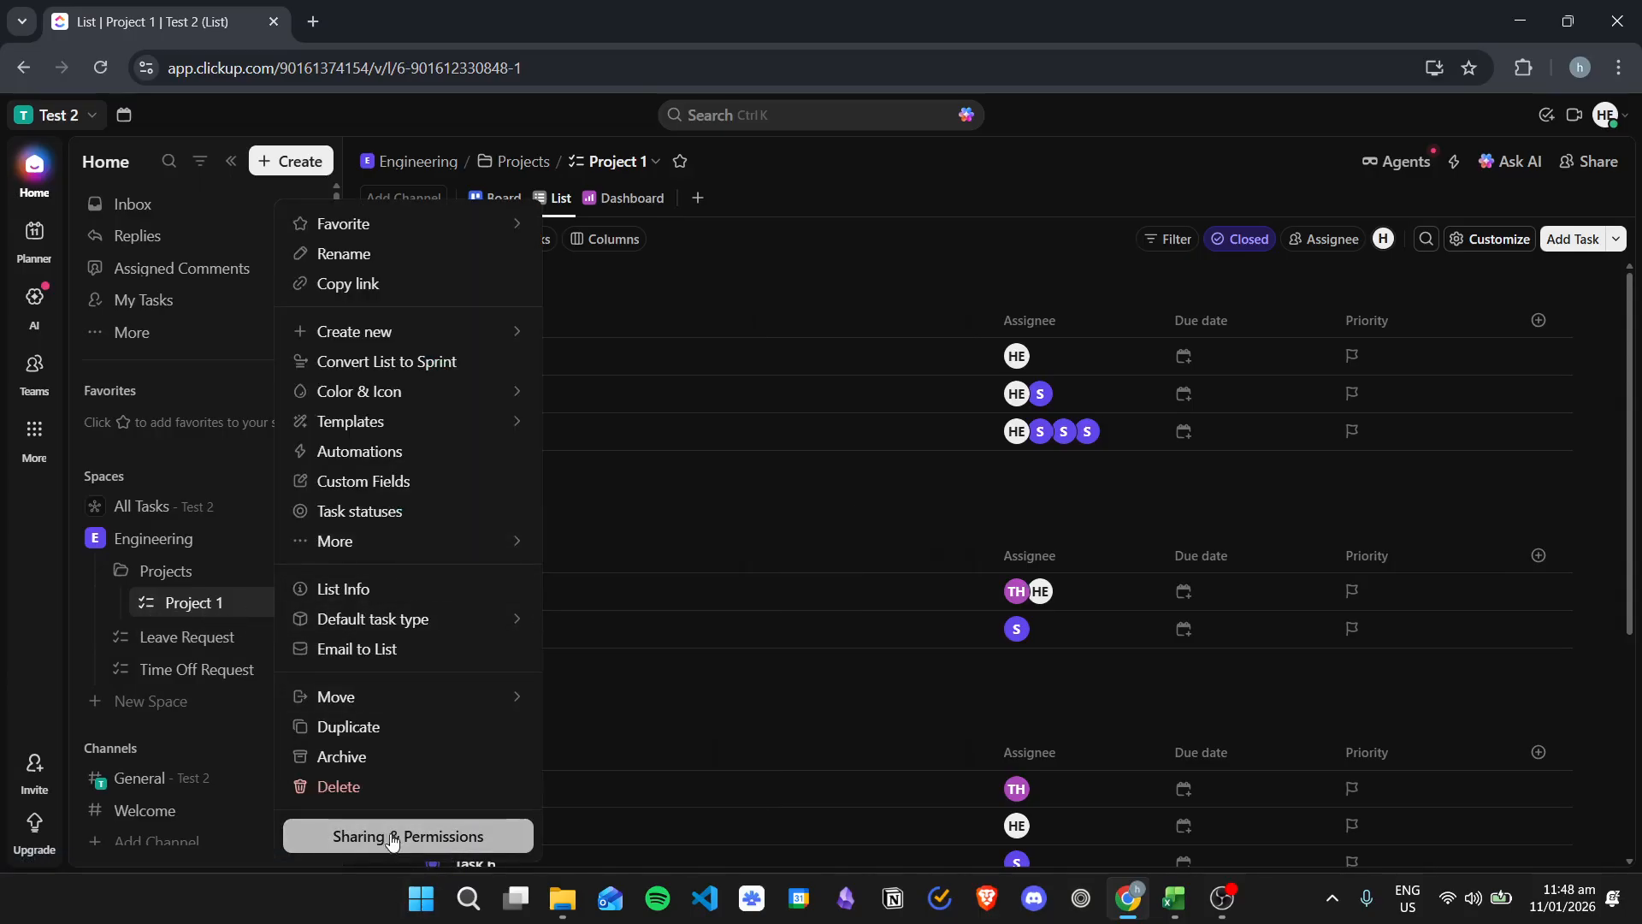
{"action": "left_click", "coordinate": [936, 377]}
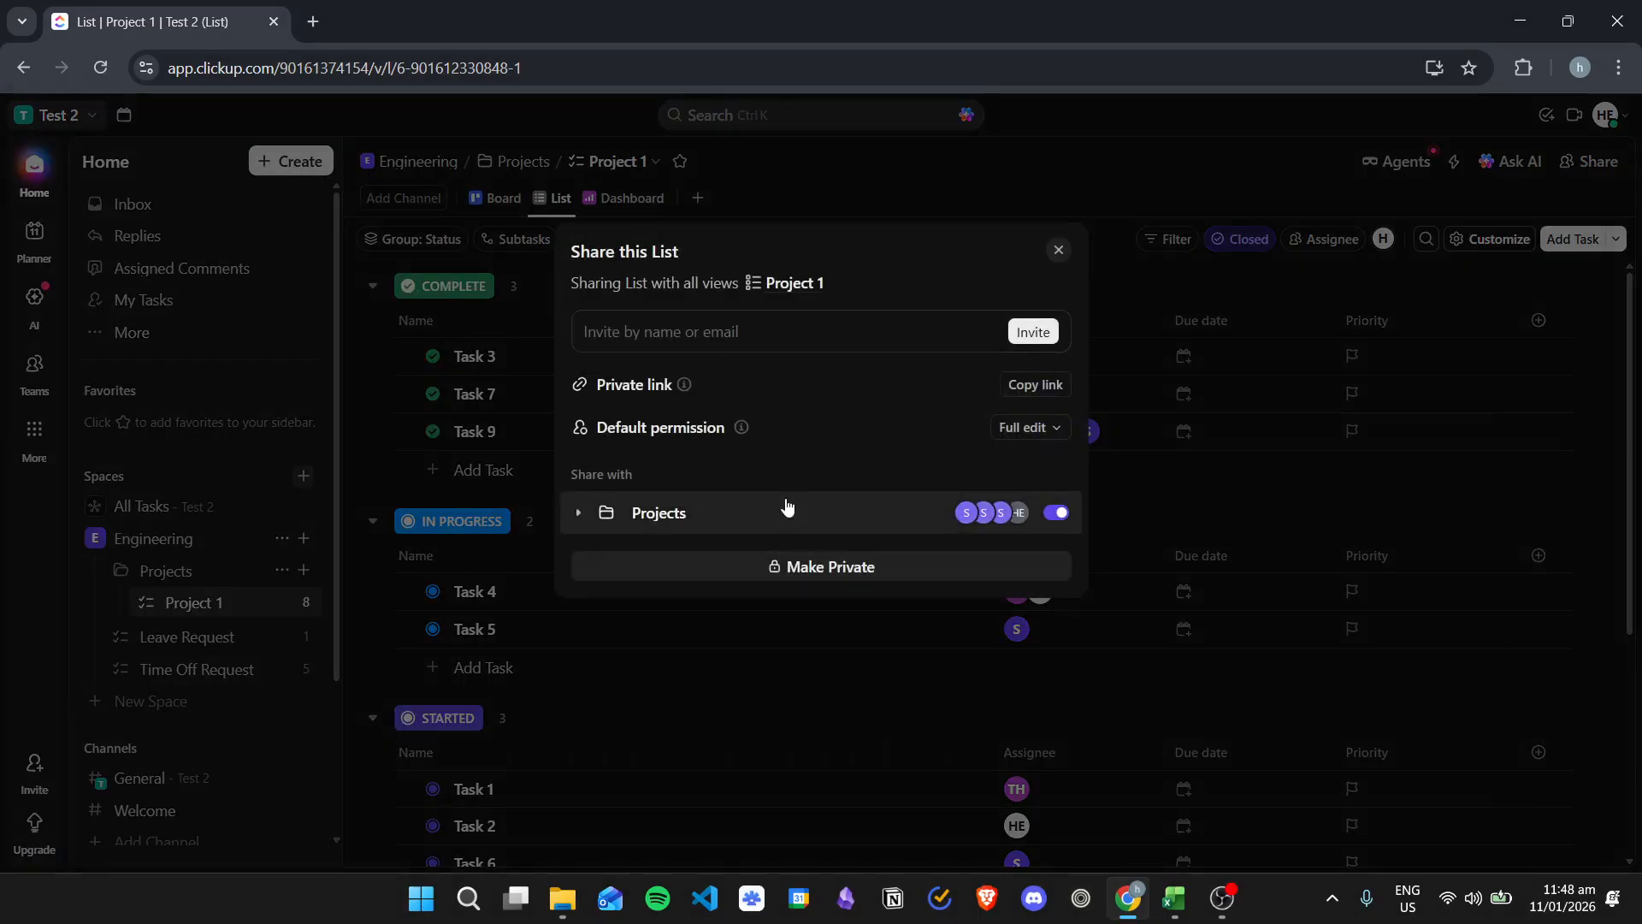
{"action": "left_click", "coordinate": [579, 512]}
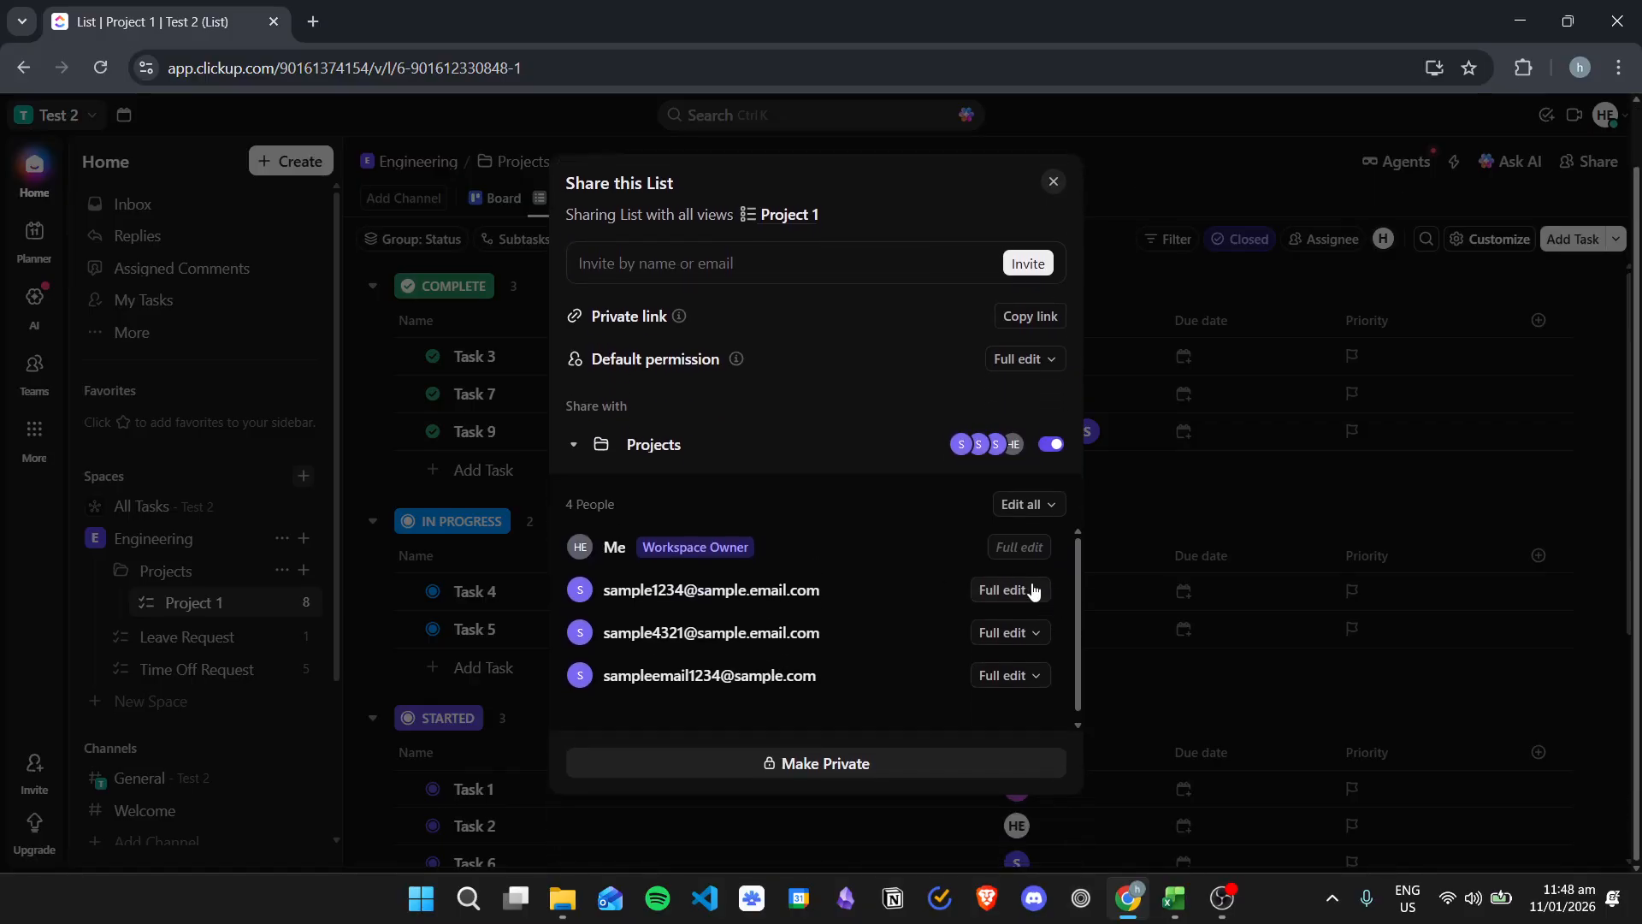
Step: Try to set all members' permission on the list to Edit
{"action": "left_click", "coordinate": [1036, 591]}
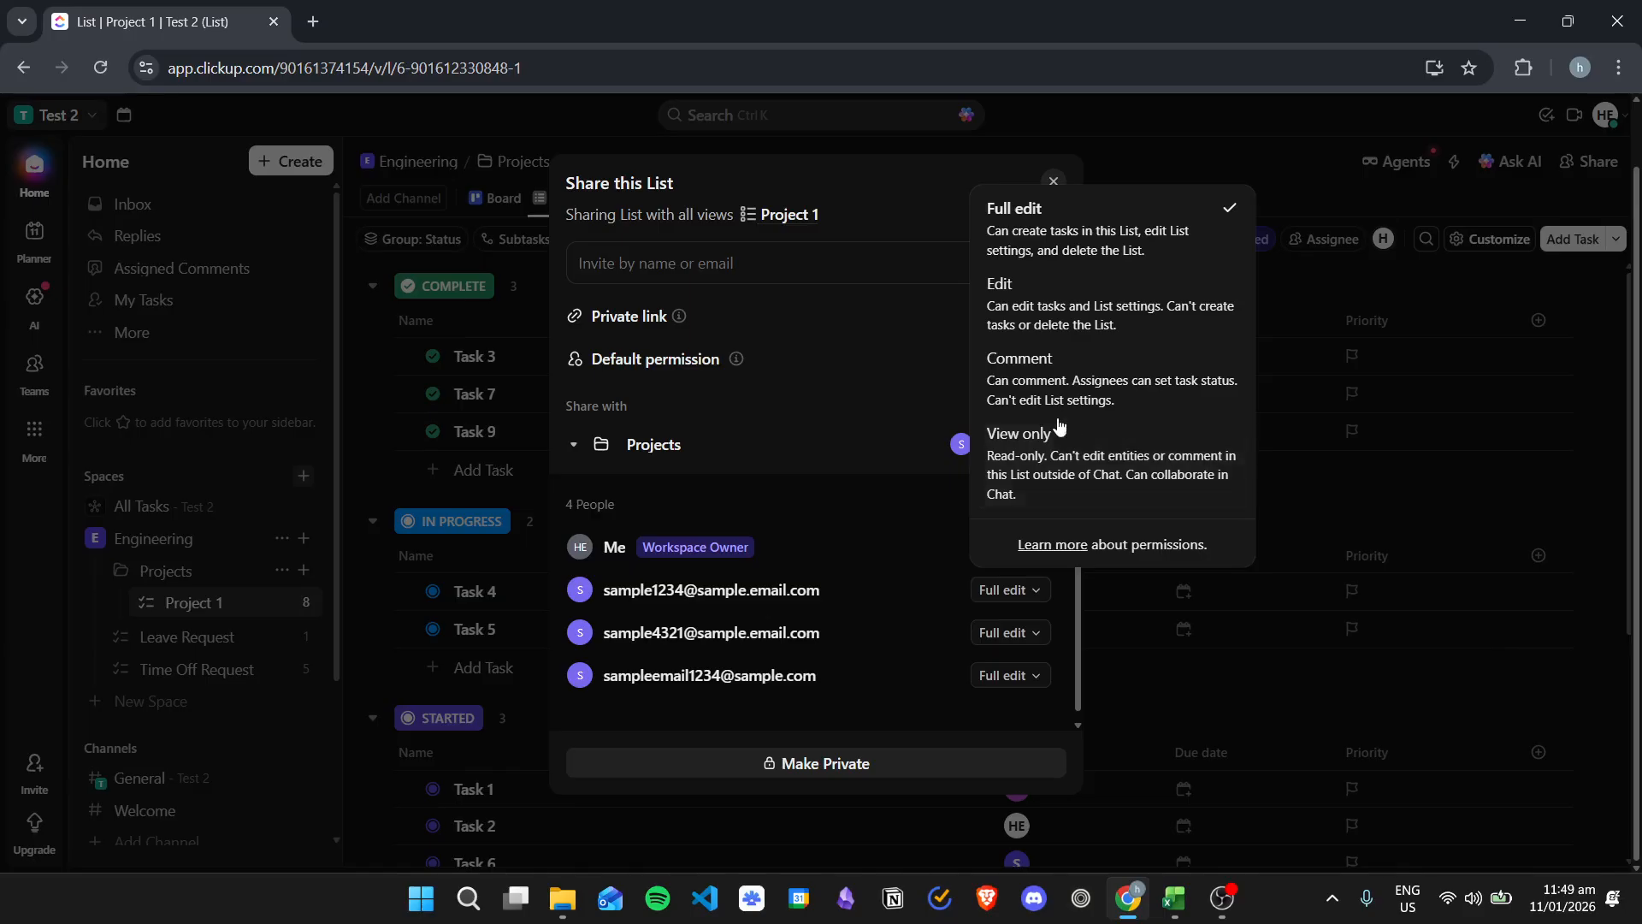
{"action": "left_click", "coordinate": [818, 494]}
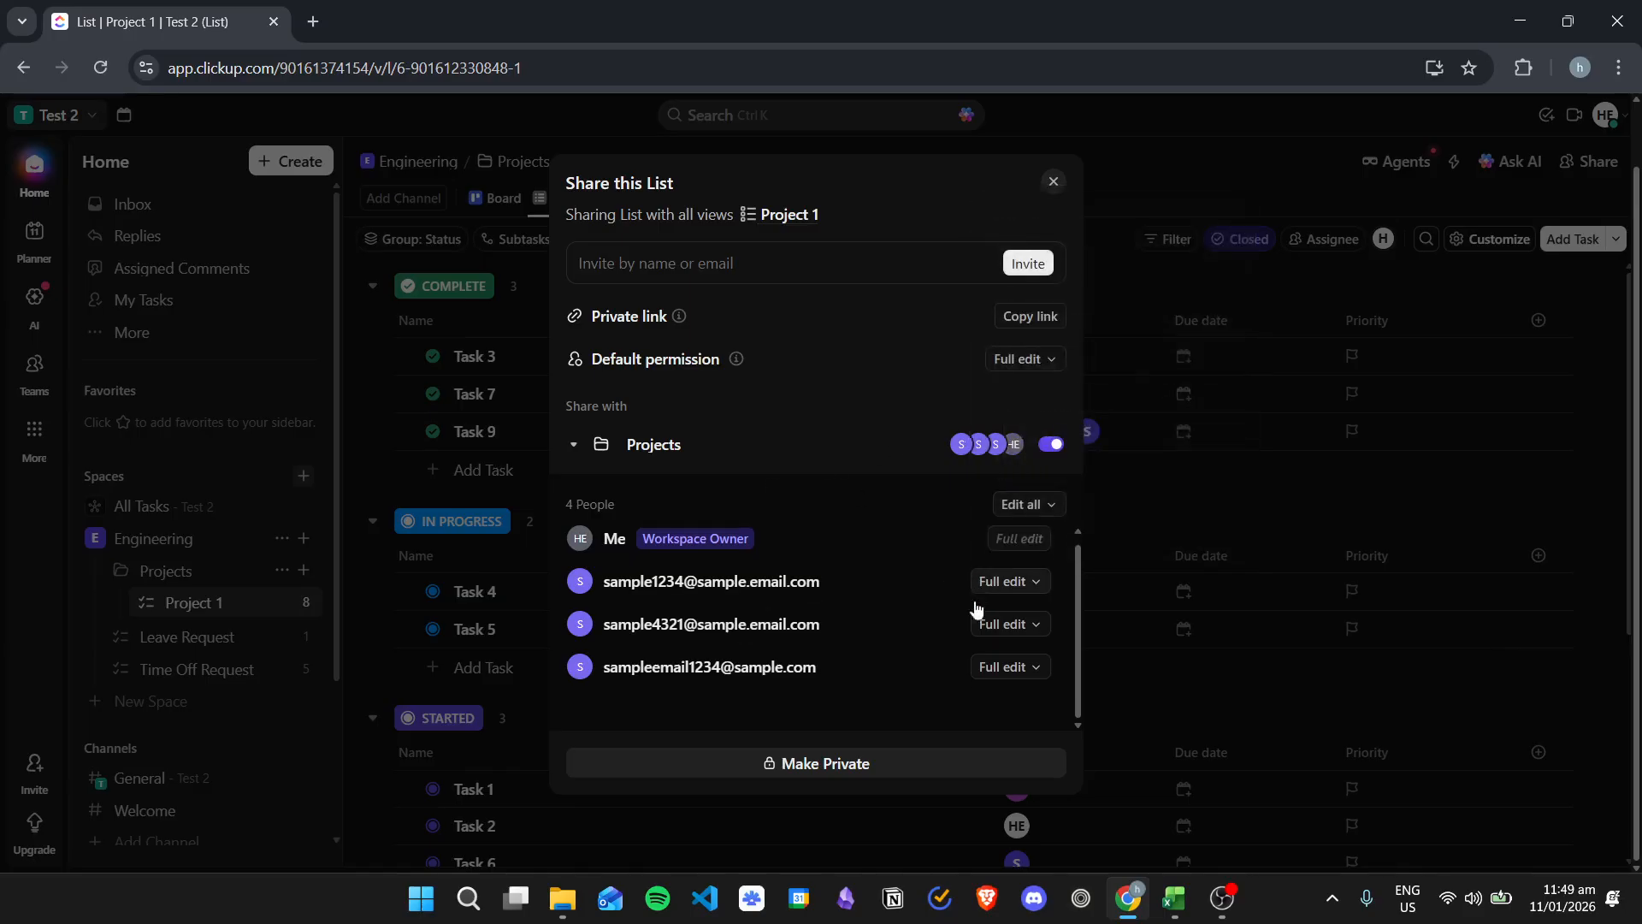
{"action": "left_click", "coordinate": [1038, 511]}
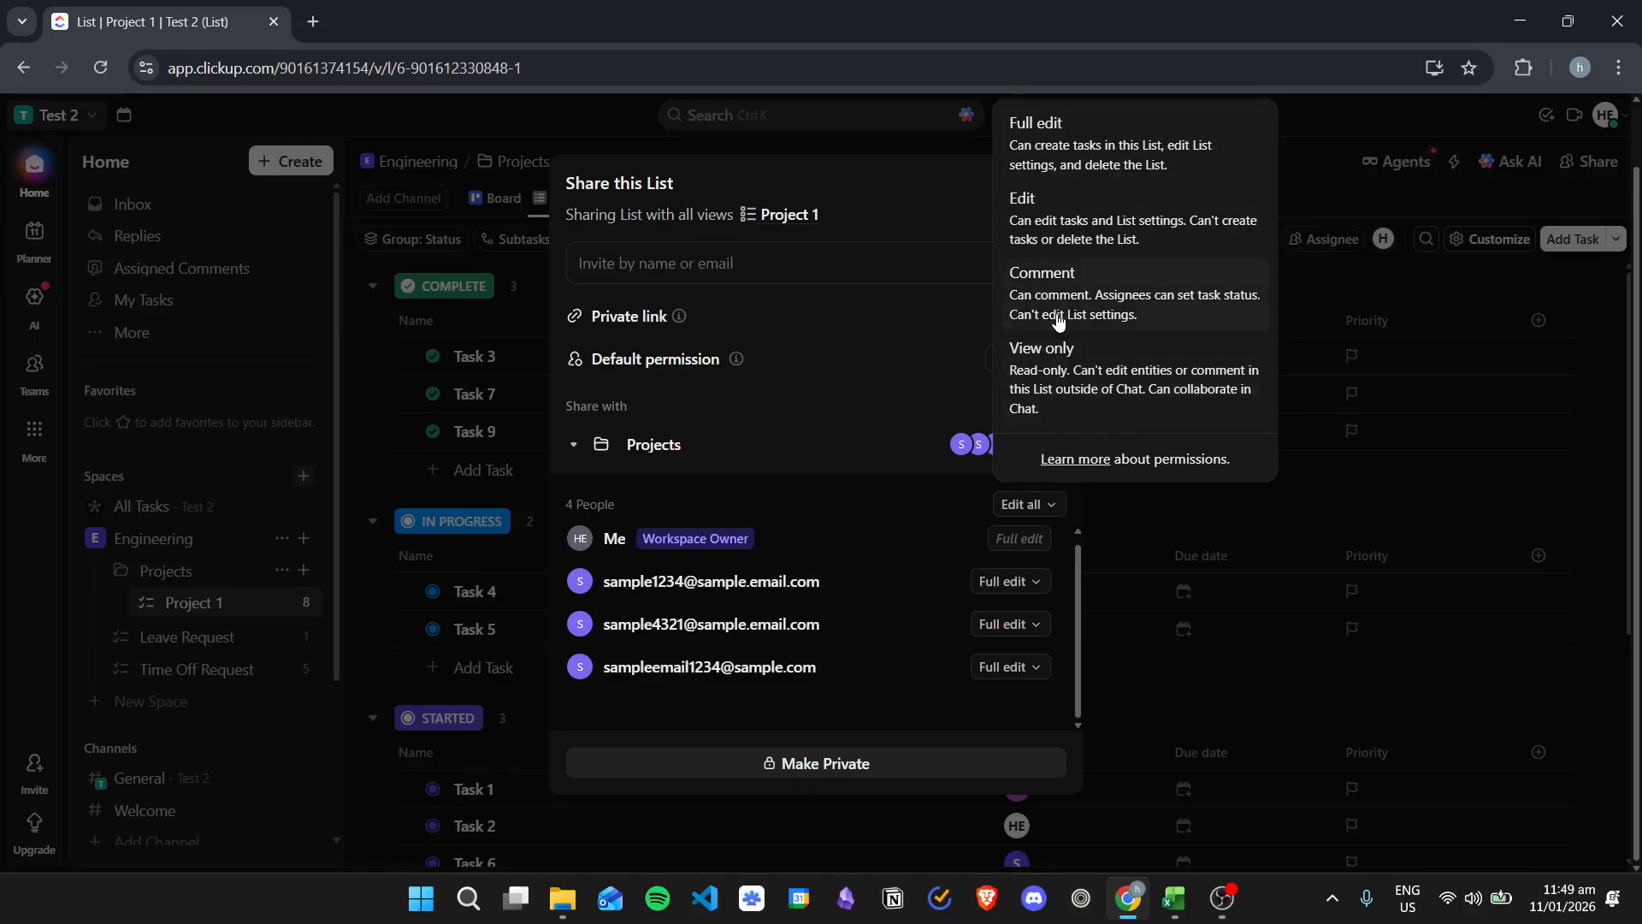
{"action": "left_click", "coordinate": [1075, 241]}
Step: Review the Unlimited plan upgrade offer for permission levels, then close it
{"action": "scroll", "coordinate": [1023, 399], "scroll_direction": "down", "scroll_amount": 2}
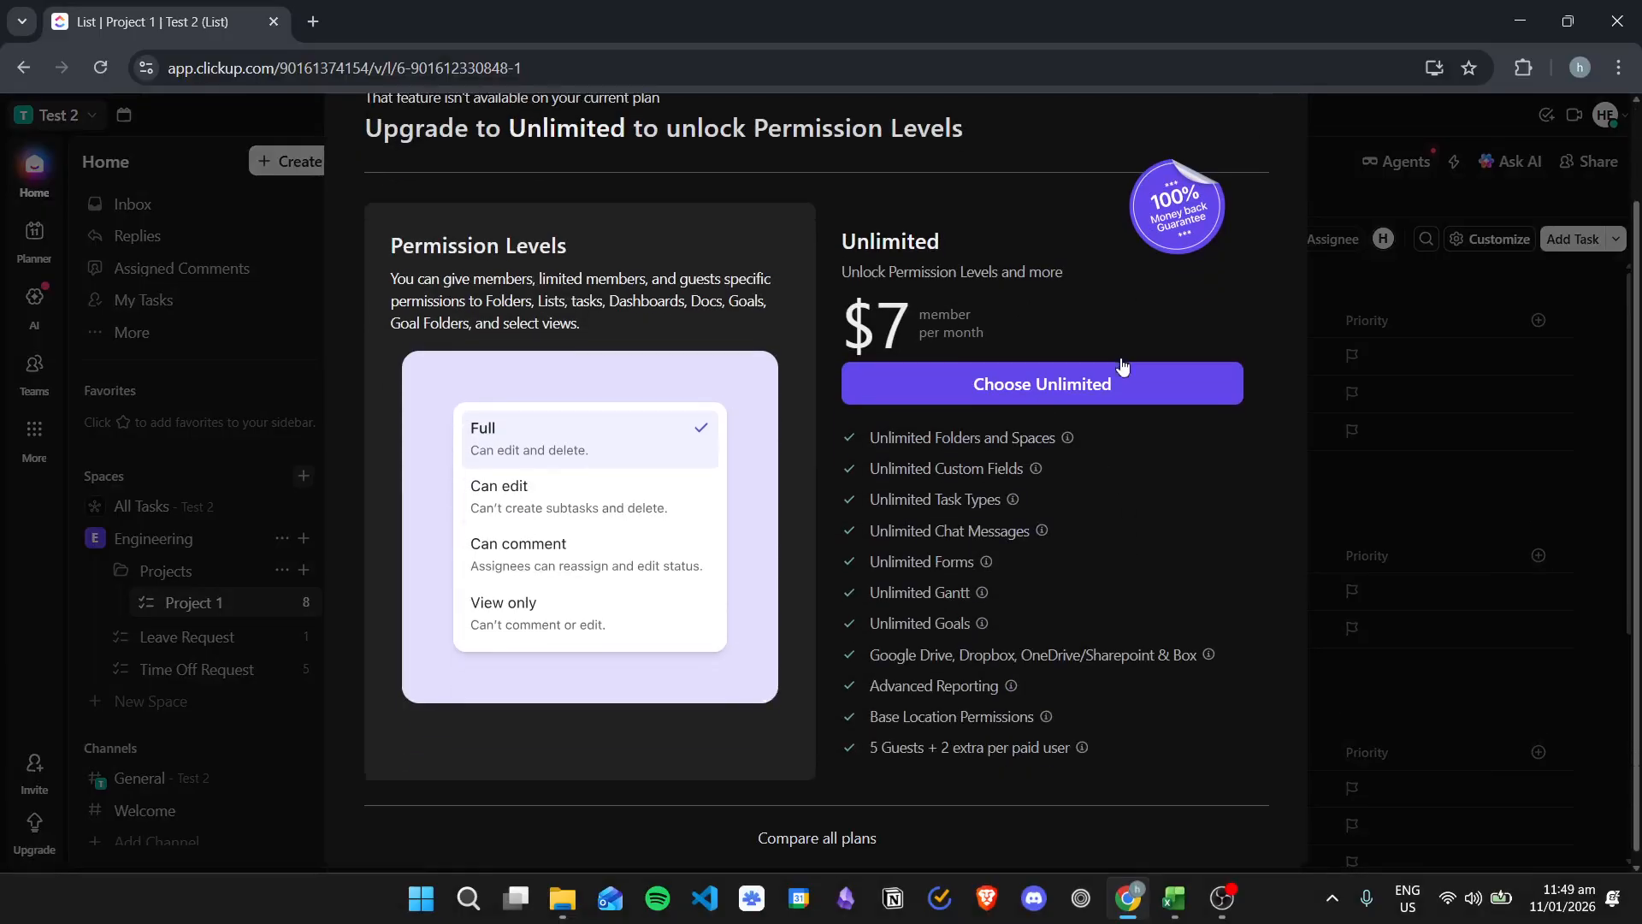
{"action": "scroll", "coordinate": [1090, 665], "scroll_direction": "up", "scroll_amount": 2}
{"action": "scroll", "coordinate": [1188, 660], "scroll_direction": "down", "scroll_amount": 2}
{"action": "scroll", "coordinate": [1188, 660], "scroll_direction": "up", "scroll_amount": 2}
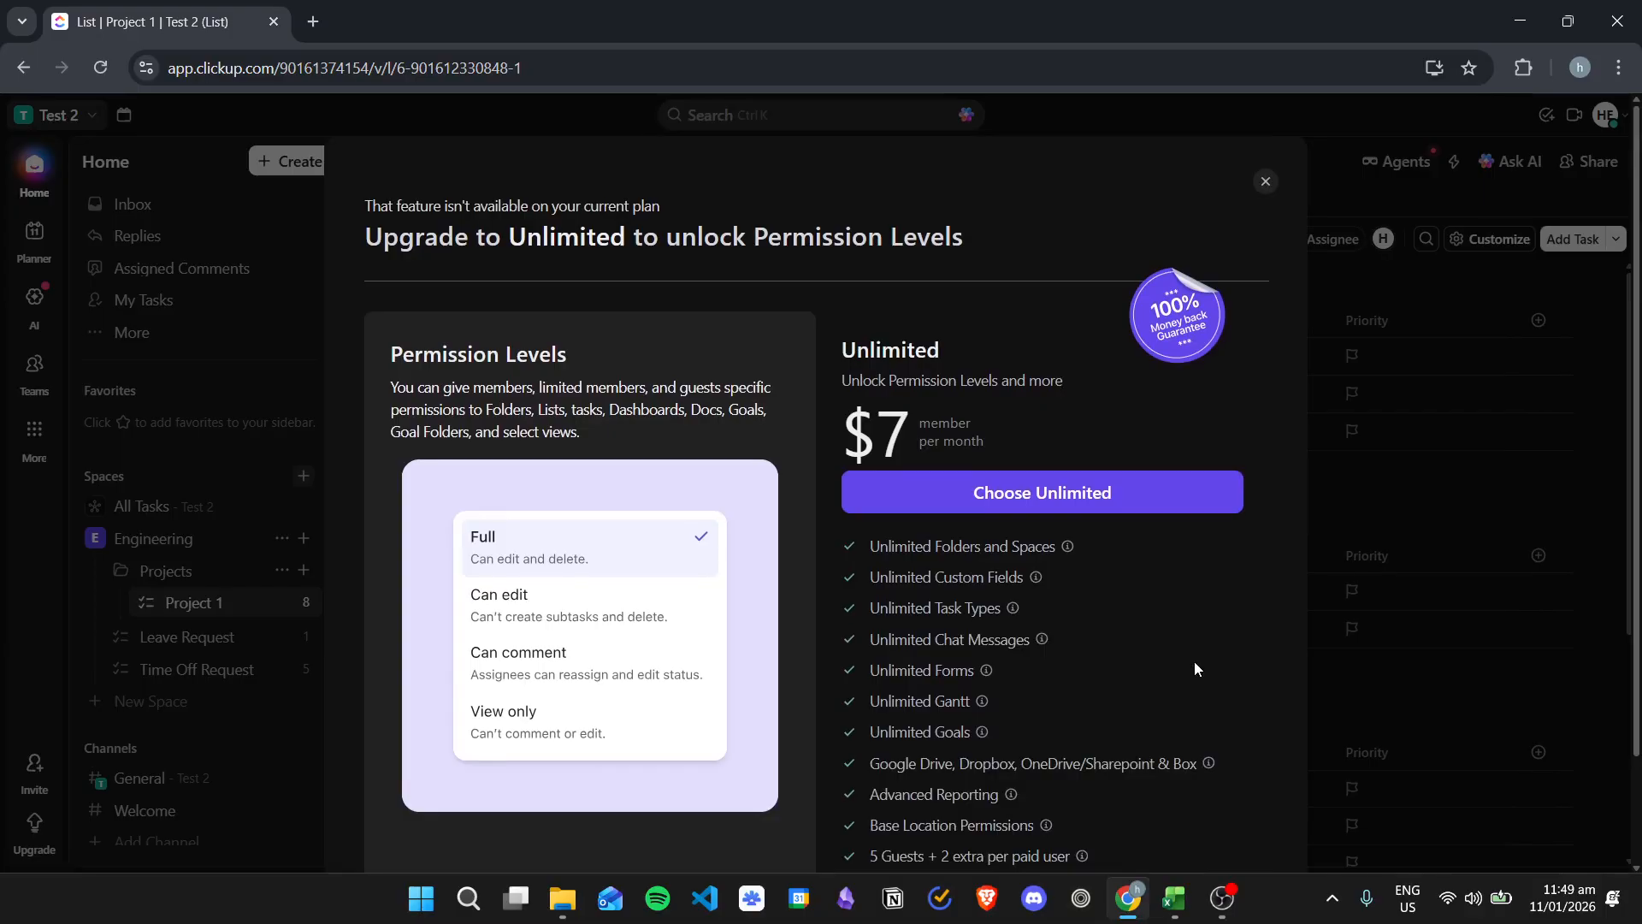
{"action": "scroll", "coordinate": [1173, 594], "scroll_direction": "down", "scroll_amount": 2}
{"action": "scroll", "coordinate": [1207, 658], "scroll_direction": "up", "scroll_amount": 2}
{"action": "scroll", "coordinate": [1184, 651], "scroll_direction": "down", "scroll_amount": 2}
{"action": "scroll", "coordinate": [1112, 598], "scroll_direction": "up", "scroll_amount": 1}
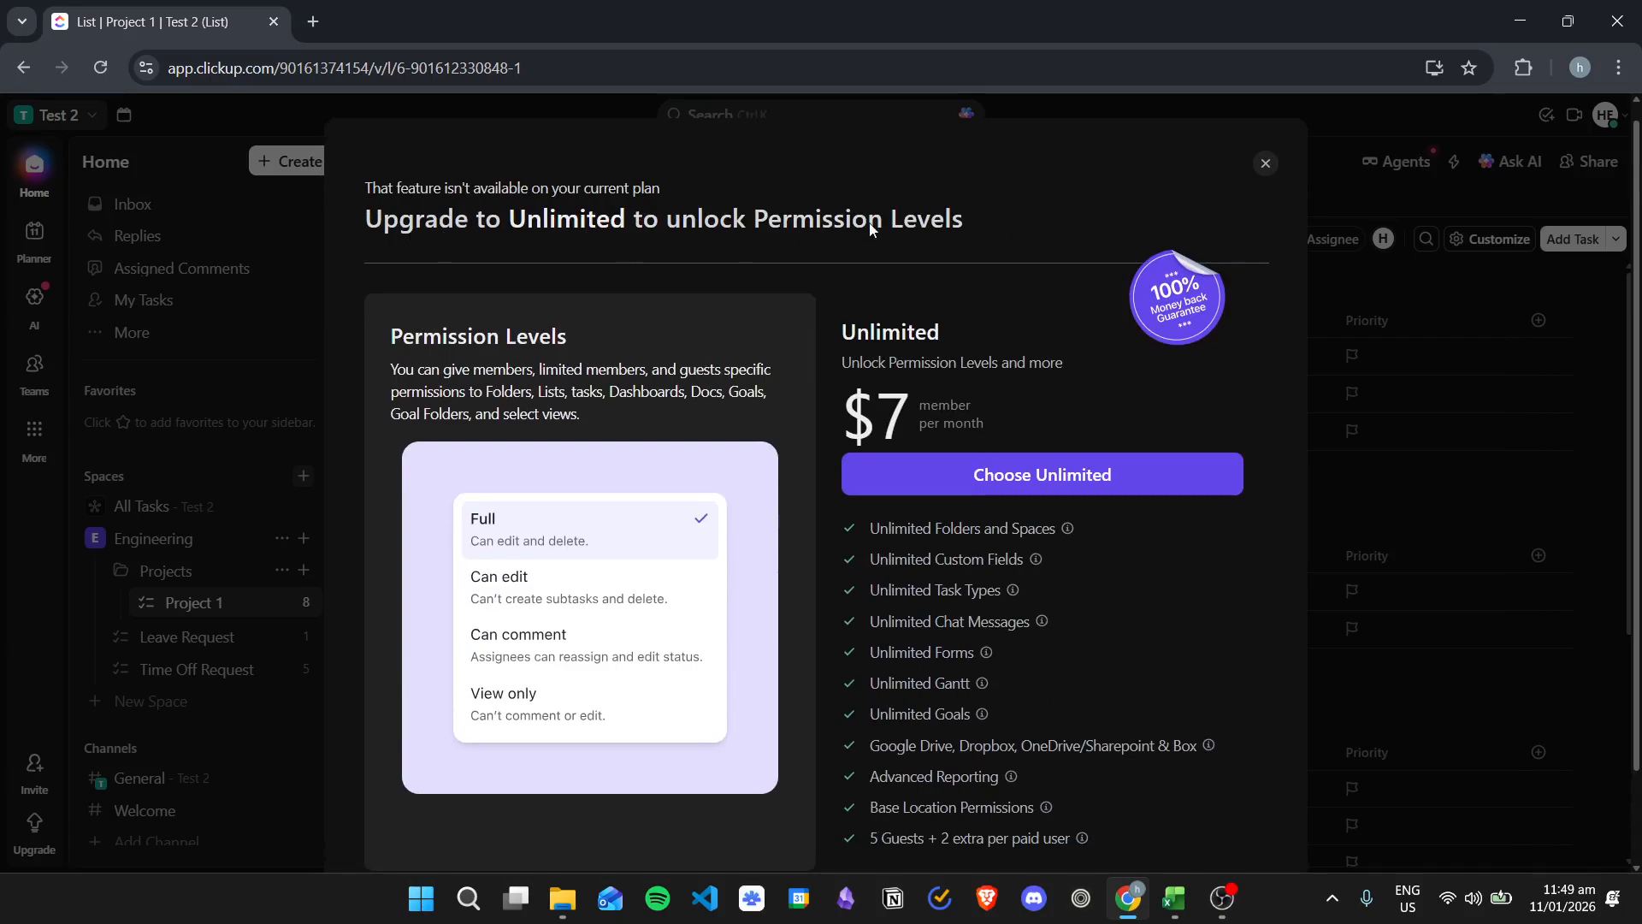
{"action": "scroll", "coordinate": [853, 622], "scroll_direction": "down", "scroll_amount": 2}
{"action": "scroll", "coordinate": [853, 622], "scroll_direction": "up", "scroll_amount": 3}
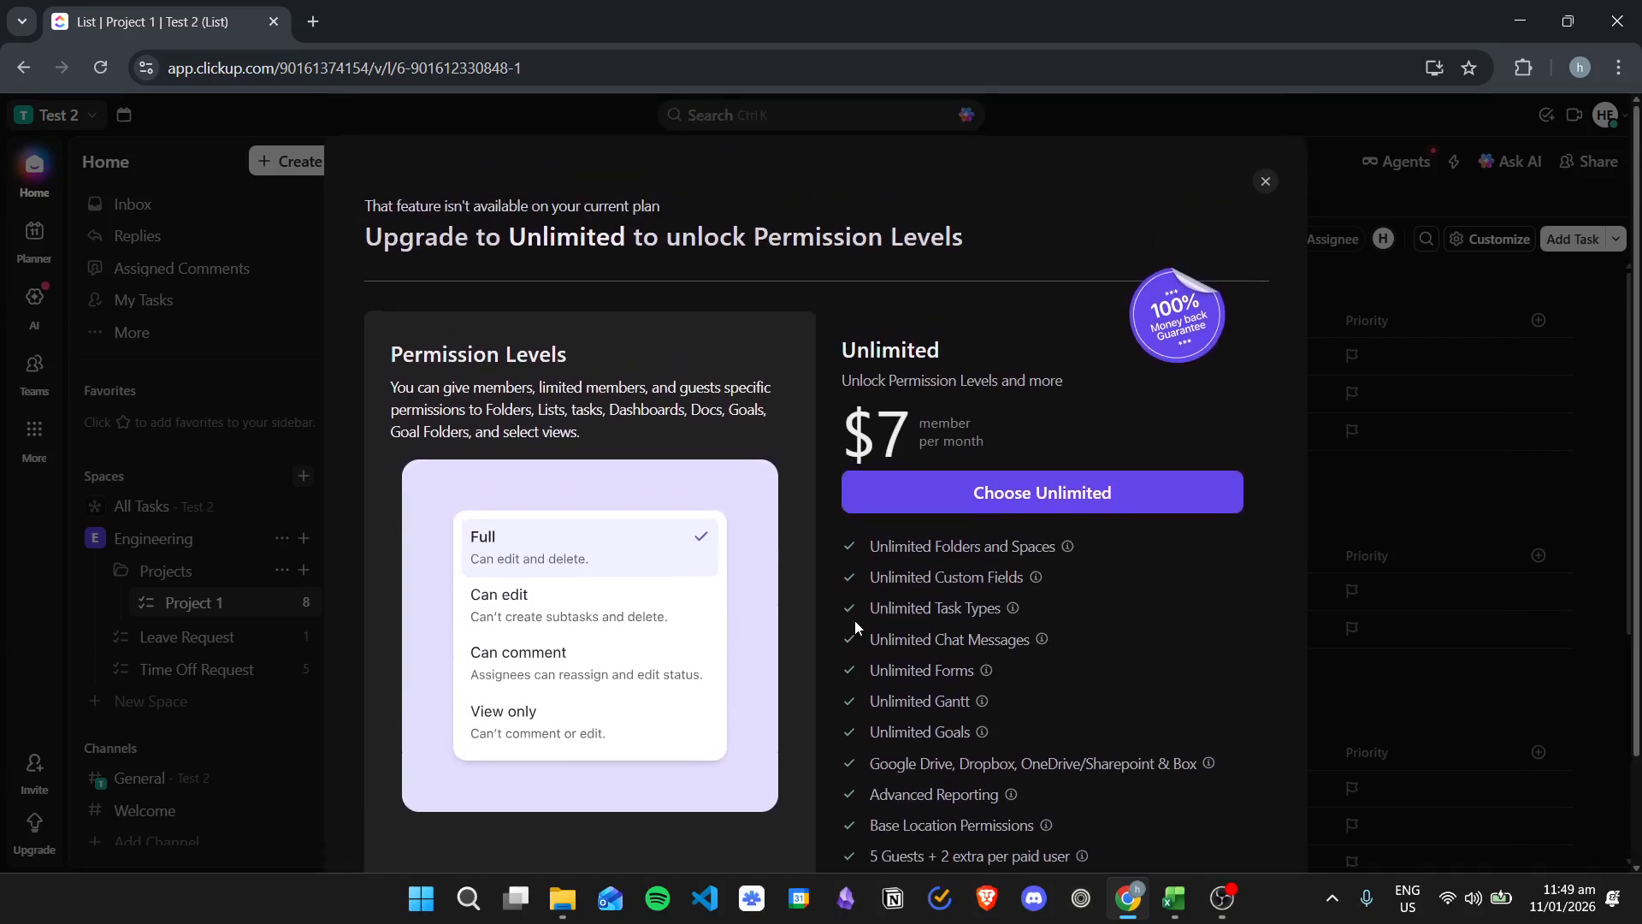
{"action": "left_click", "coordinate": [1266, 183]}
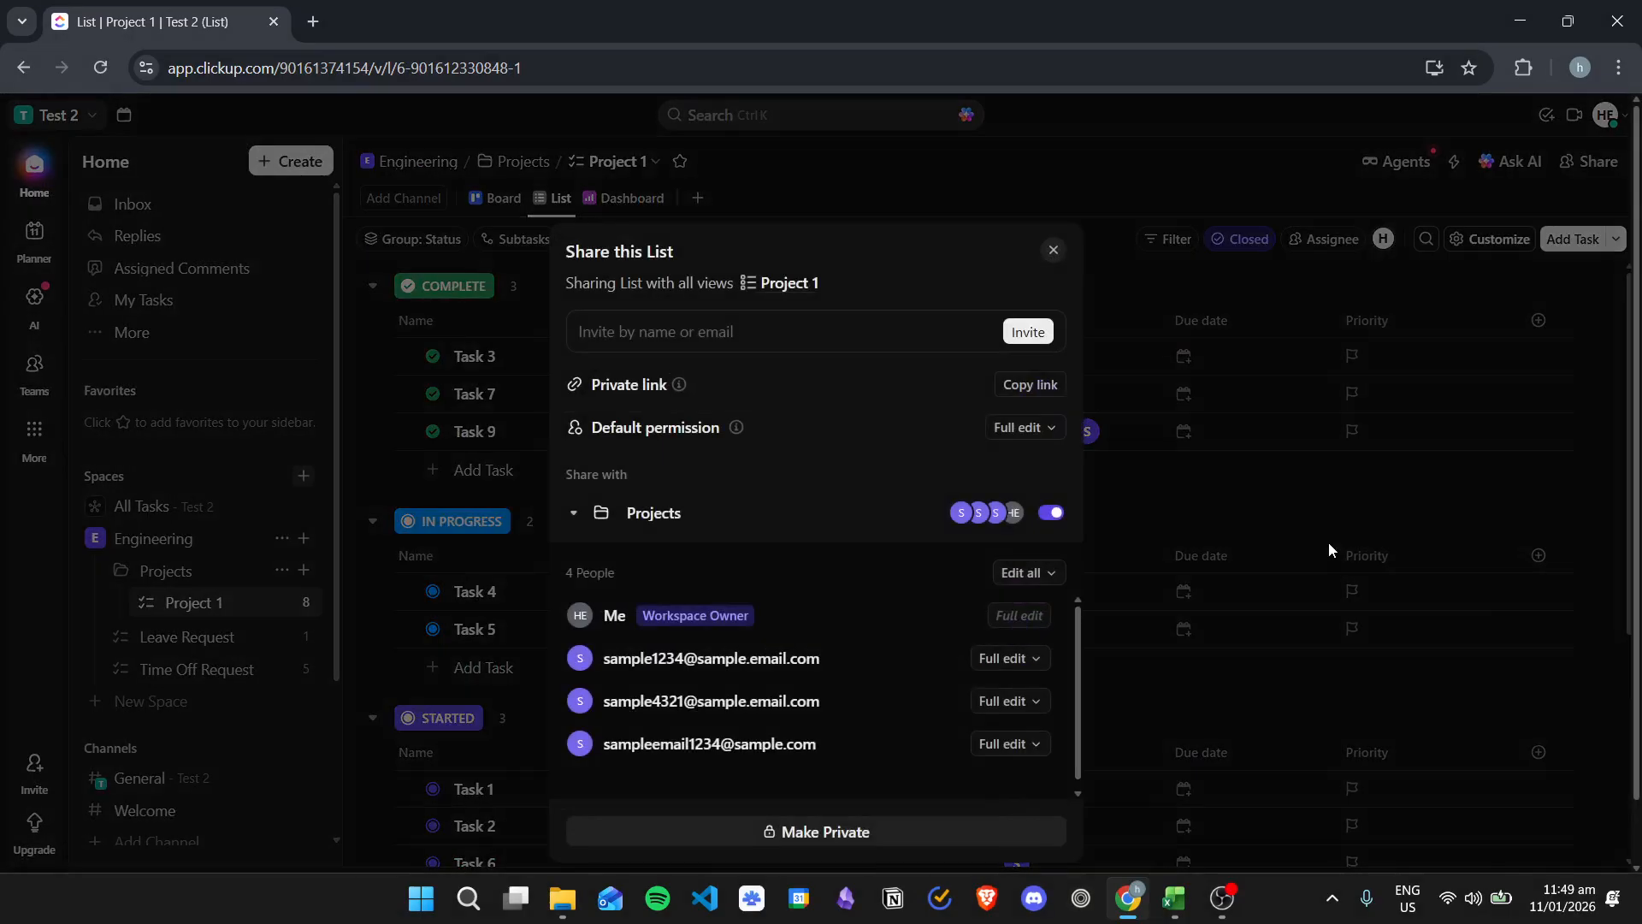
Step: Try to change the first member's list permission to Edit
{"action": "left_click", "coordinate": [1018, 590]}
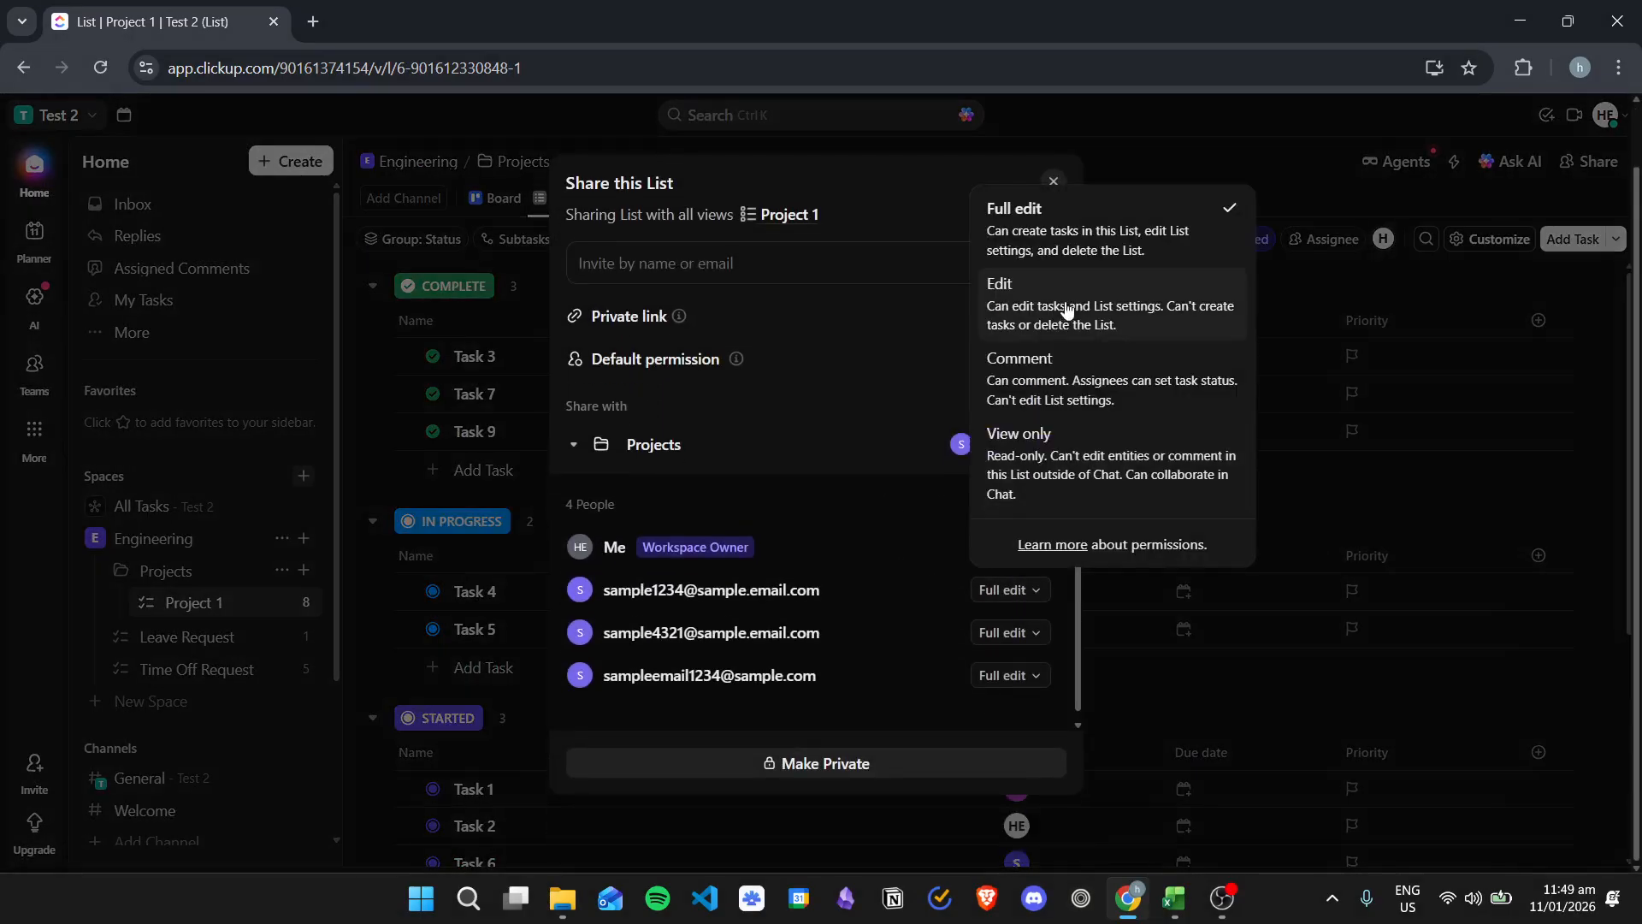
{"action": "left_click", "coordinate": [1063, 319]}
{"action": "scroll", "coordinate": [1070, 660], "scroll_direction": "down", "scroll_amount": 1}
{"action": "scroll", "coordinate": [1070, 663], "scroll_direction": "up", "scroll_amount": 2}
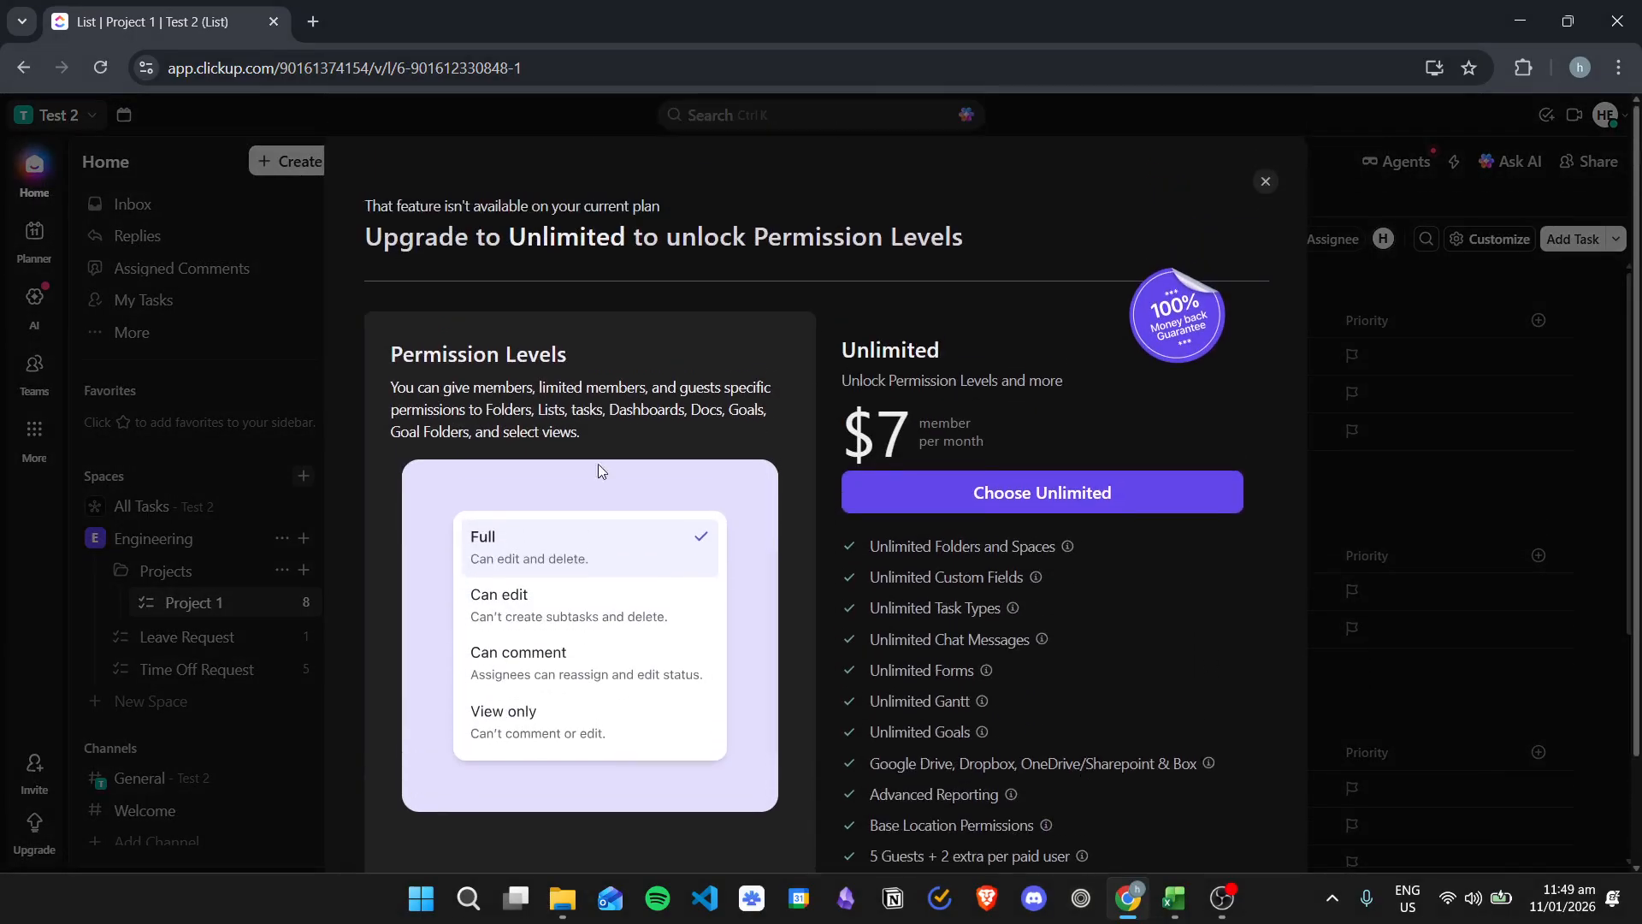
{"action": "left_click", "coordinate": [1262, 183]}
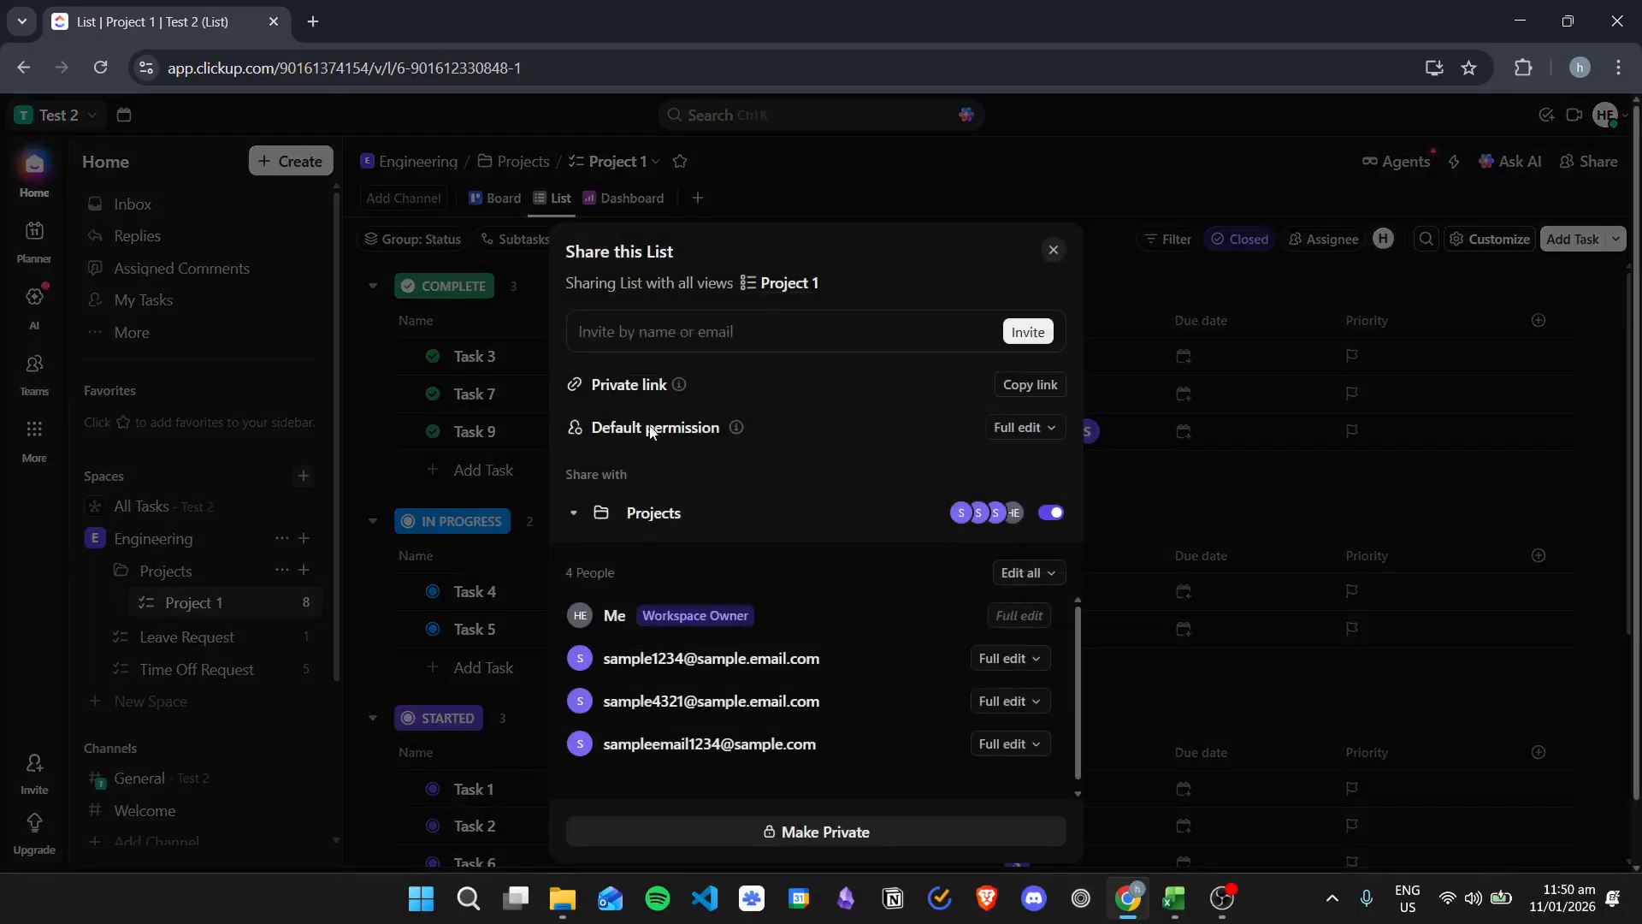
Step: Try to change the list's default permission level
{"action": "left_click", "coordinate": [1053, 432]}
{"action": "left_click", "coordinate": [1026, 565]}
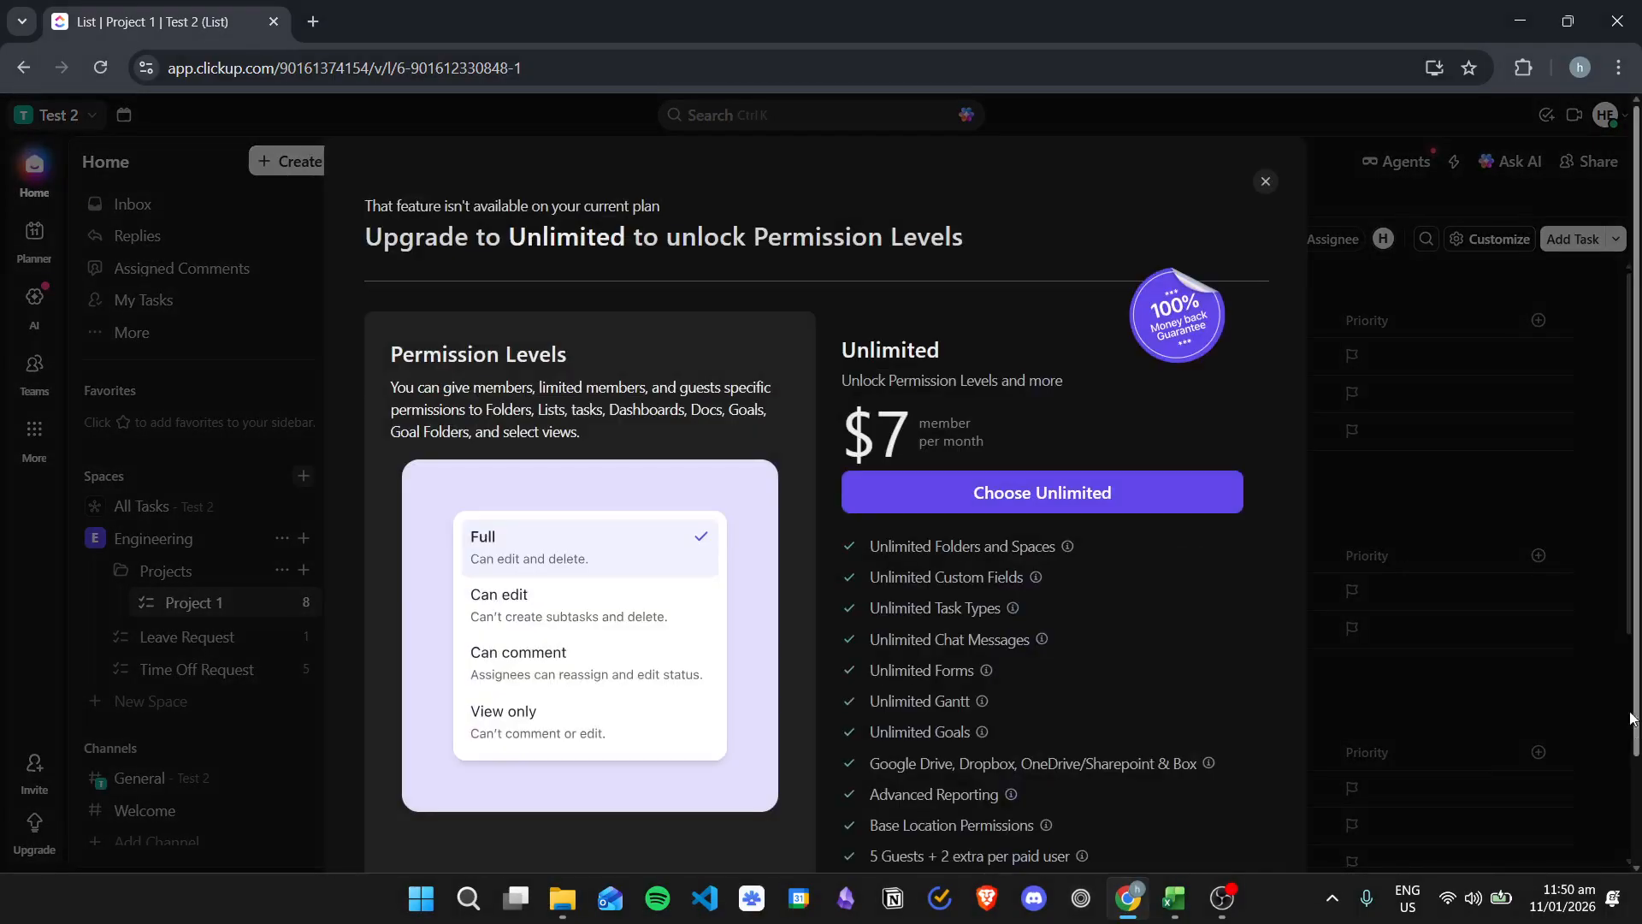
{"action": "scroll", "coordinate": [749, 632], "scroll_direction": "down", "scroll_amount": 1}
{"action": "scroll", "coordinate": [749, 633], "scroll_direction": "up", "scroll_amount": 2}
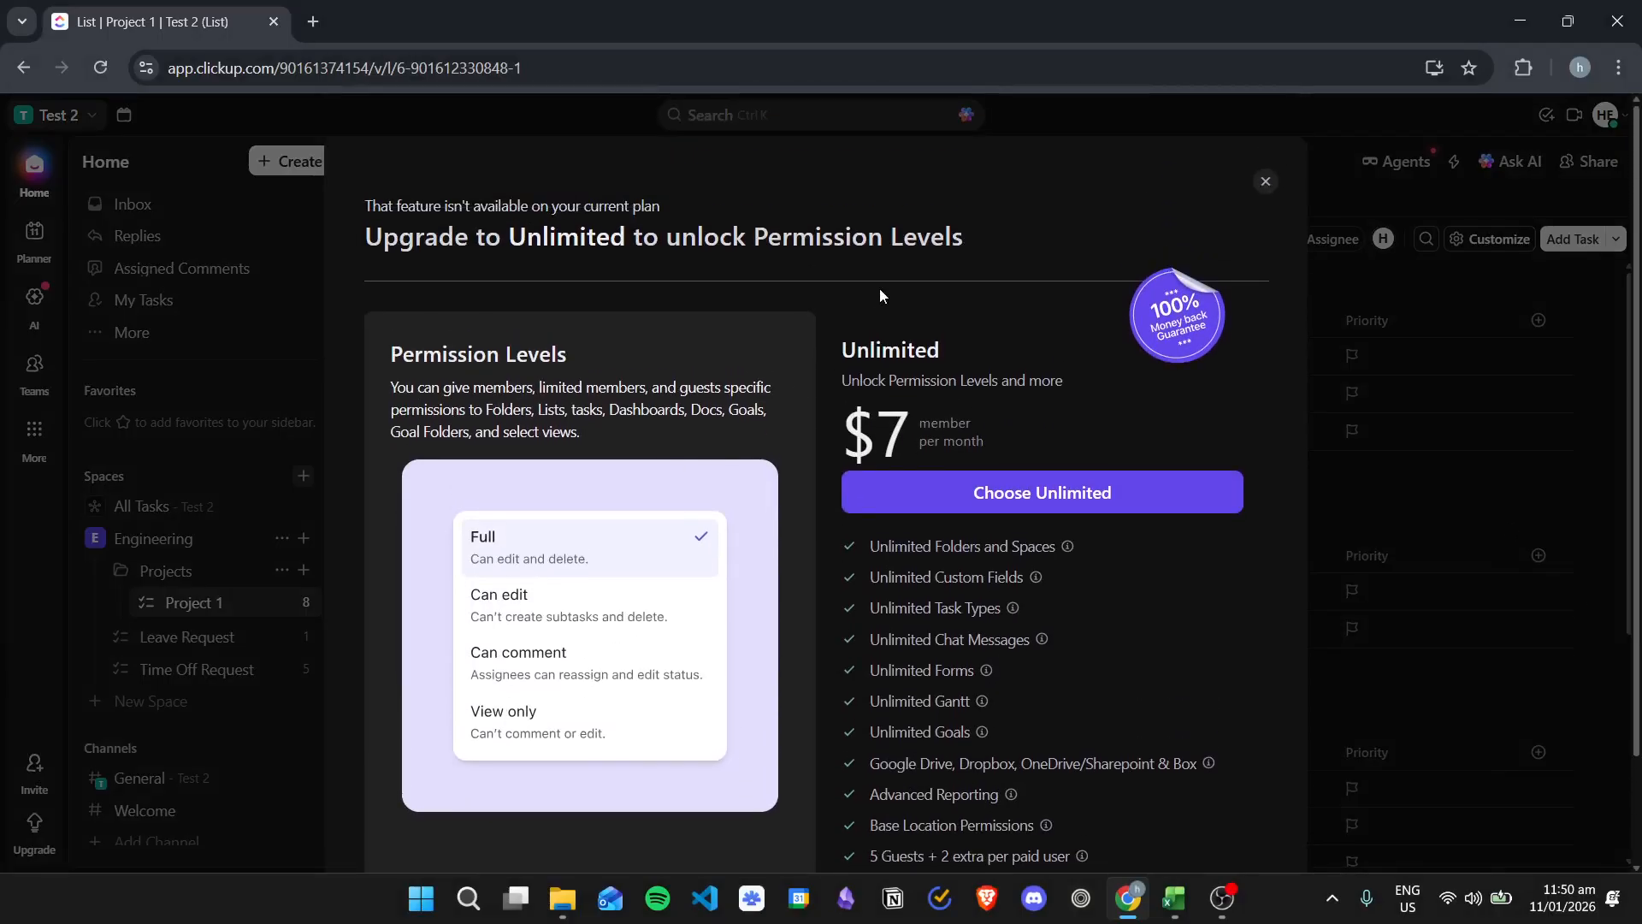
{"action": "scroll", "coordinate": [752, 479], "scroll_direction": "down", "scroll_amount": 2}
{"action": "scroll", "coordinate": [770, 494], "scroll_direction": "up", "scroll_amount": 2}
{"action": "left_click", "coordinate": [1266, 182]}
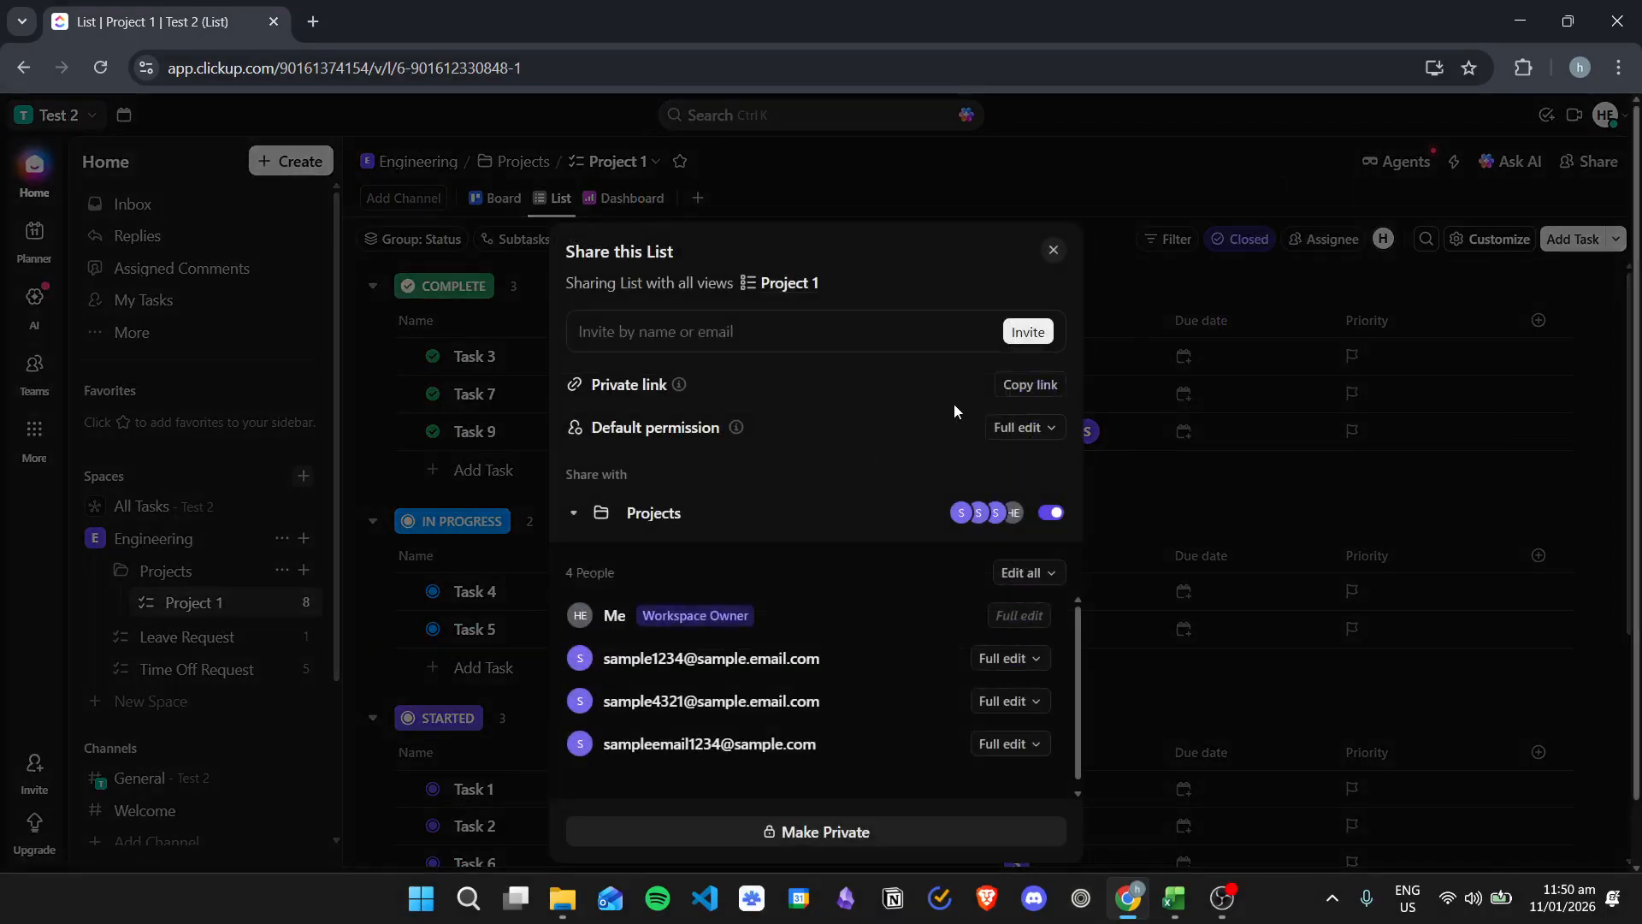
Step: Close the share dialog and open the New Task in the To Do group
{"action": "left_click", "coordinate": [1403, 455]}
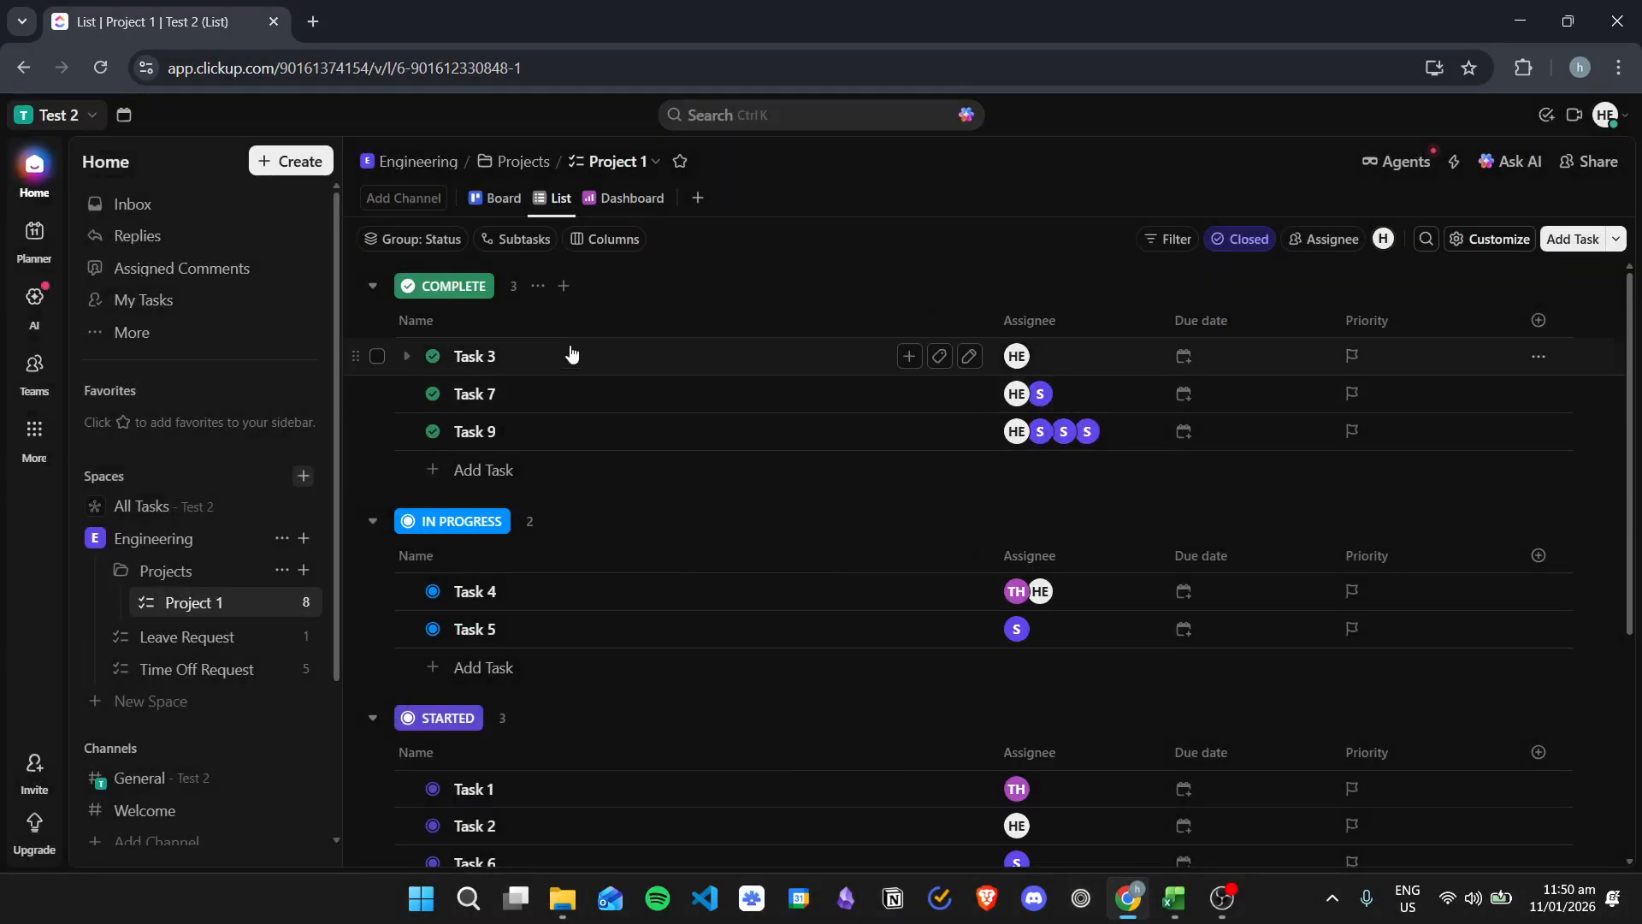
{"action": "scroll", "coordinate": [907, 496], "scroll_direction": "down", "scroll_amount": 5}
{"action": "scroll", "coordinate": [762, 473], "scroll_direction": "up", "scroll_amount": 5}
{"action": "scroll", "coordinate": [764, 599], "scroll_direction": "down", "scroll_amount": 5}
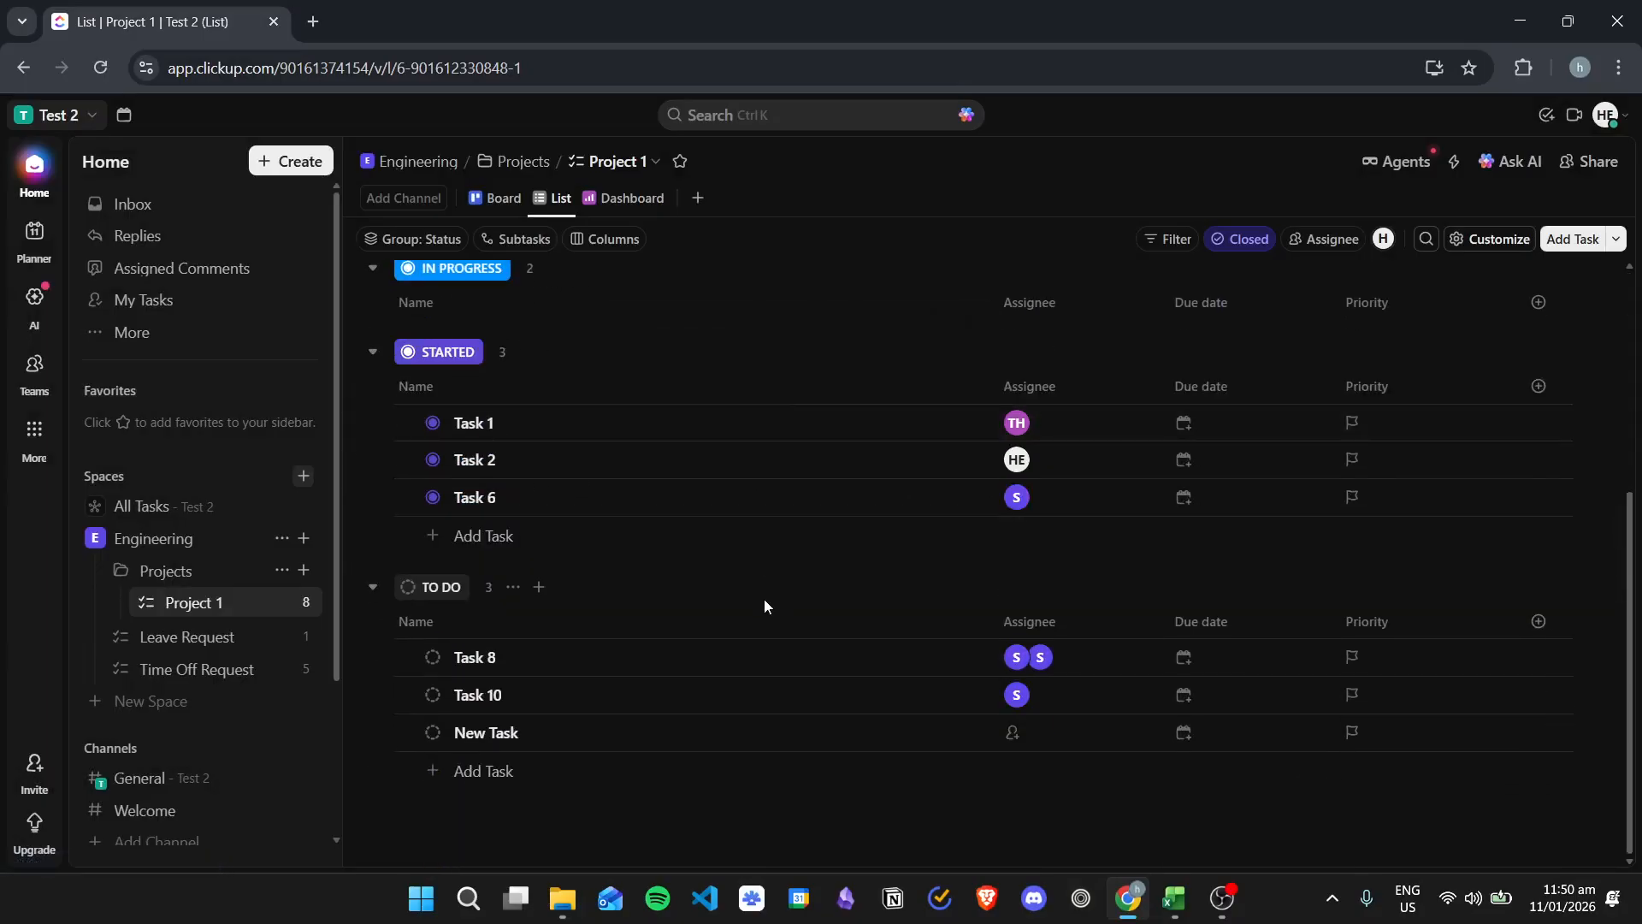
{"action": "left_click", "coordinate": [654, 734]}
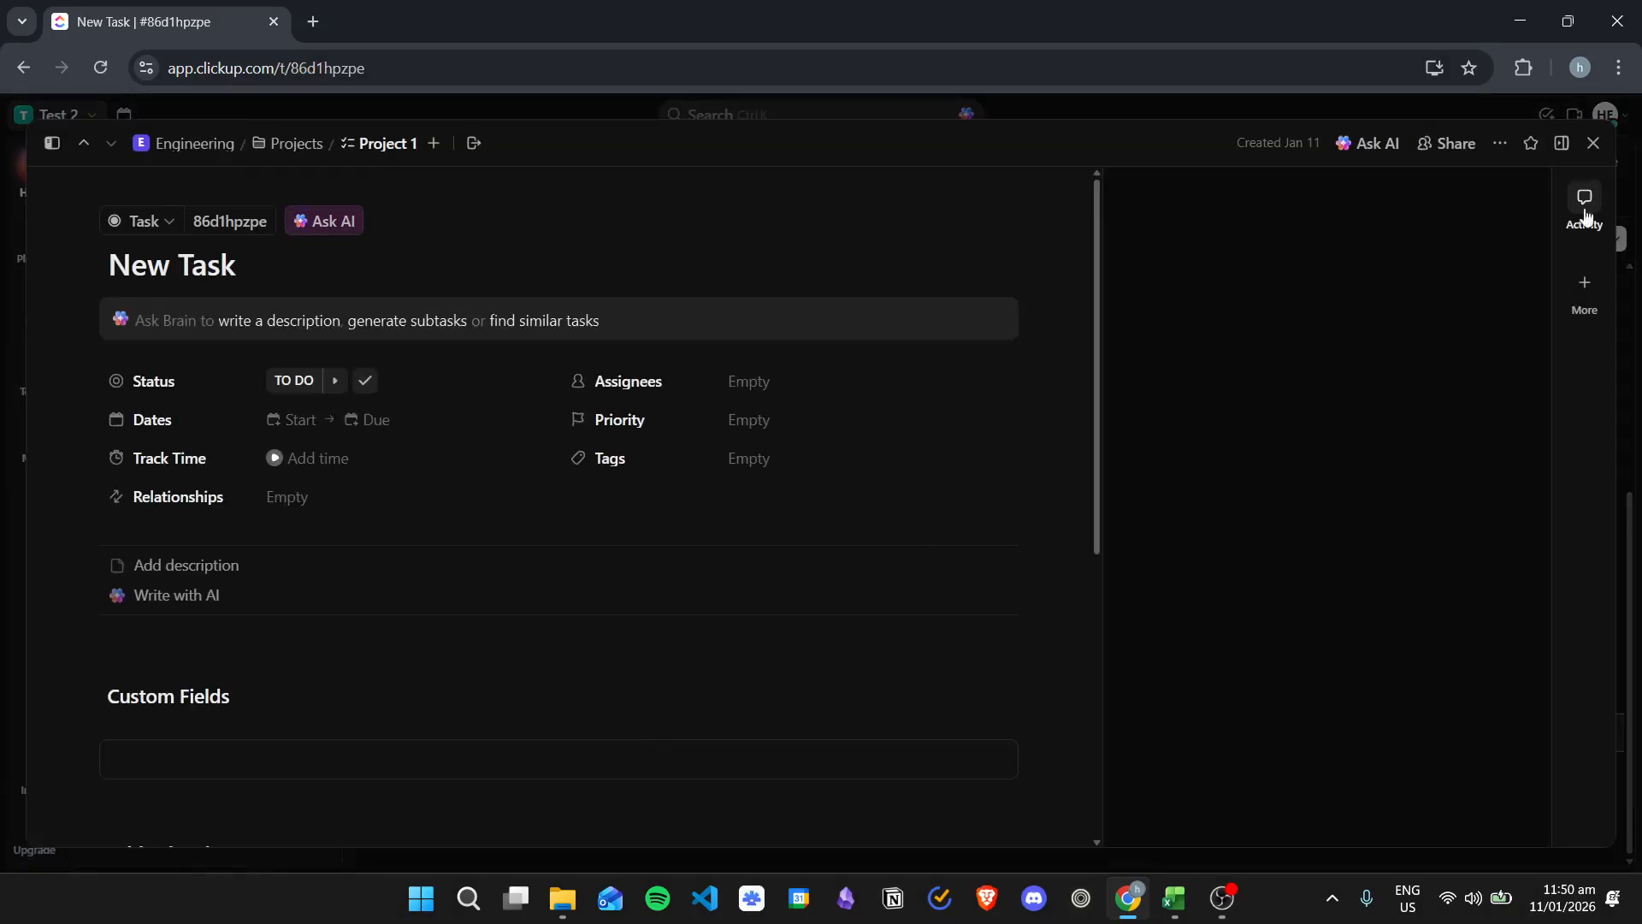
Step: Open the task's sharing settings, expand Project 1 members, and try to set all to Edit
{"action": "left_click", "coordinate": [1452, 143]}
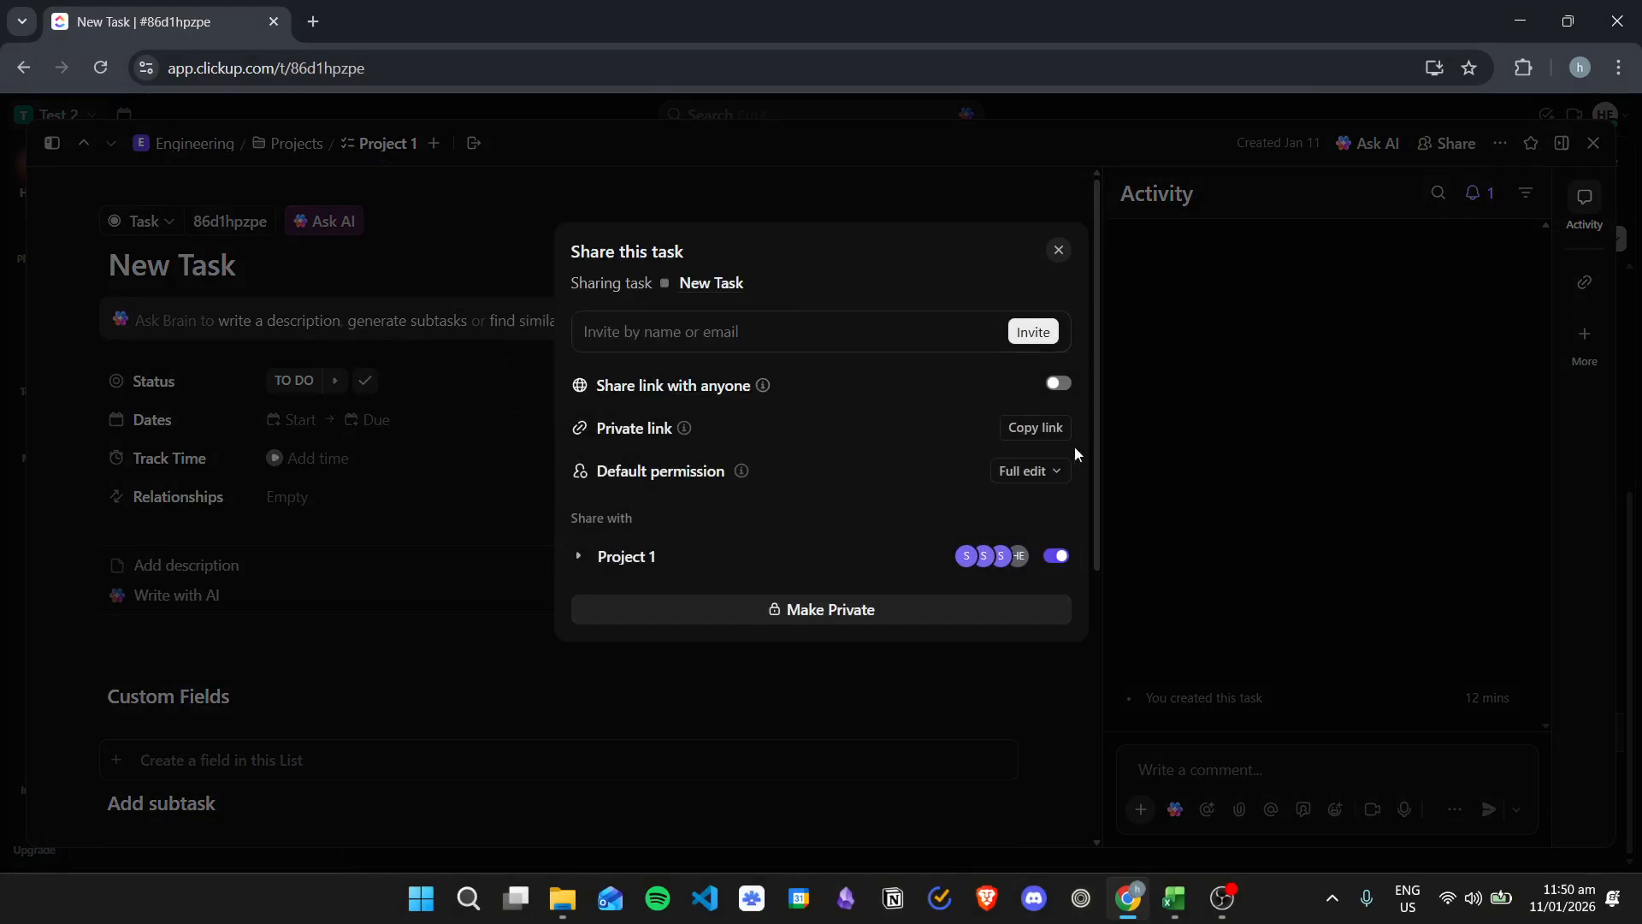
{"action": "left_click", "coordinate": [627, 557]}
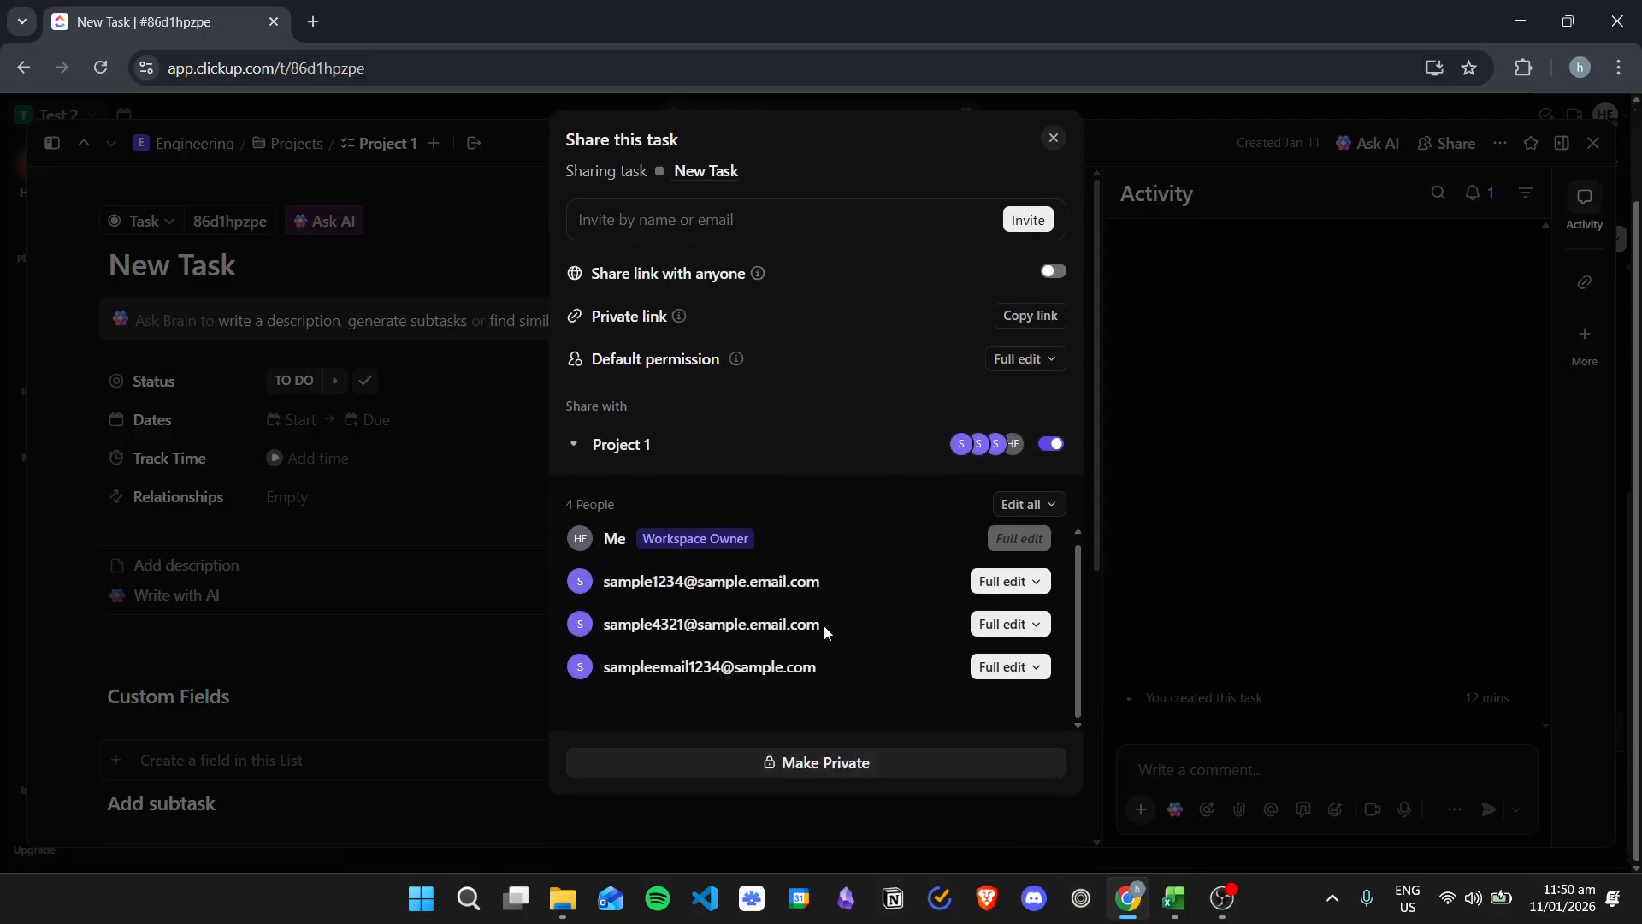
{"action": "left_click", "coordinate": [1029, 612]}
{"action": "left_click", "coordinate": [1073, 484]}
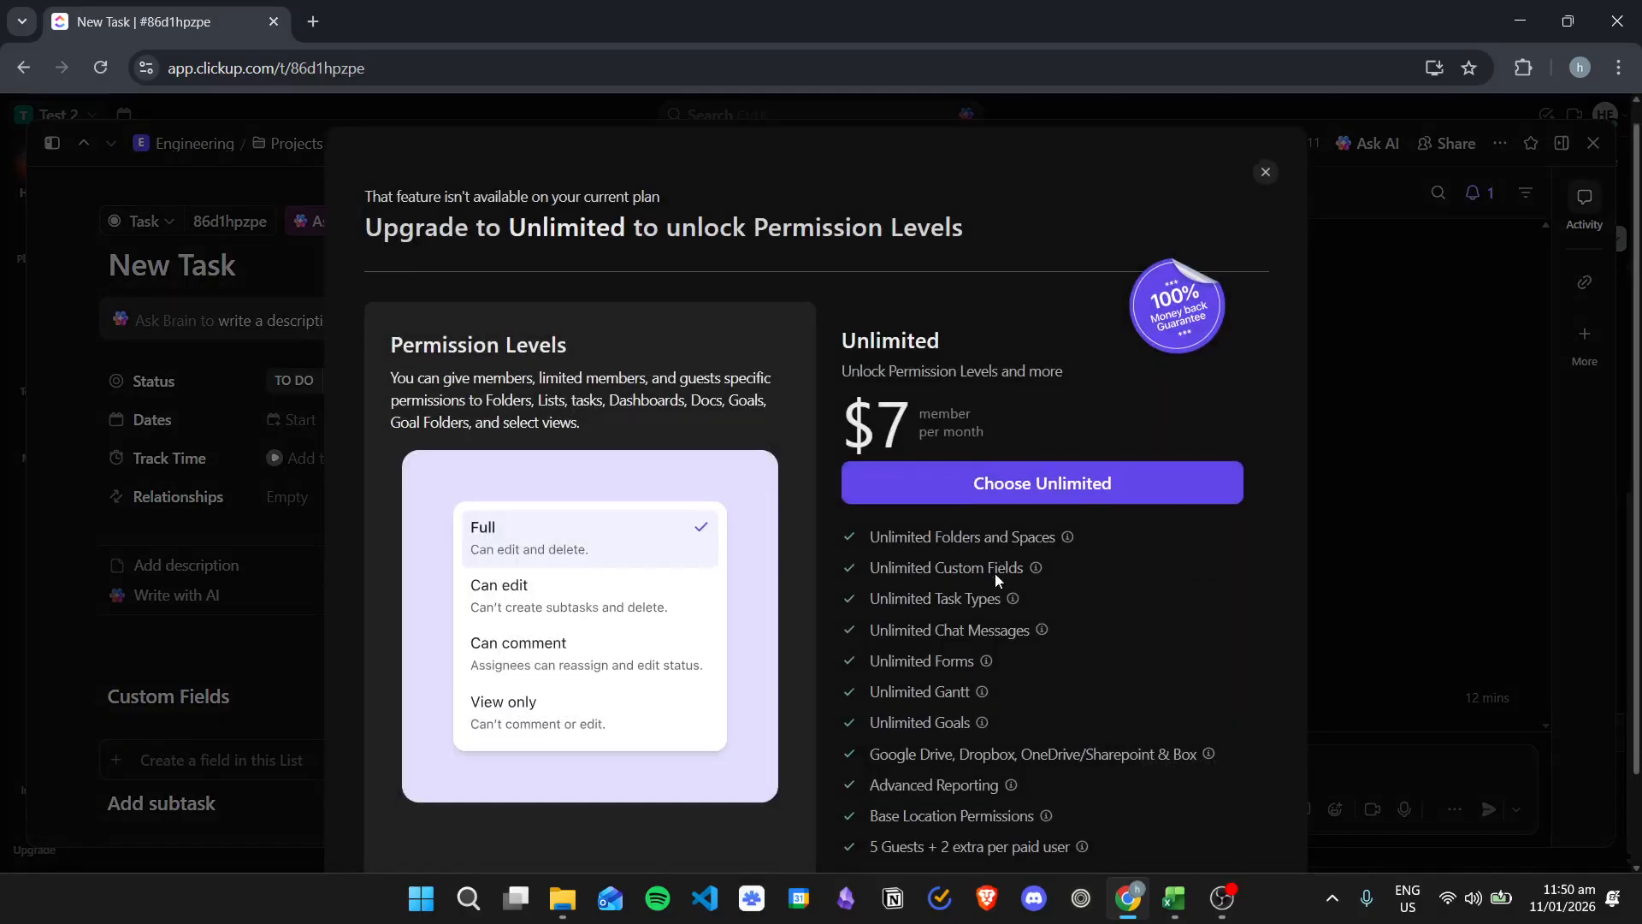
{"action": "left_click", "coordinate": [1266, 182]}
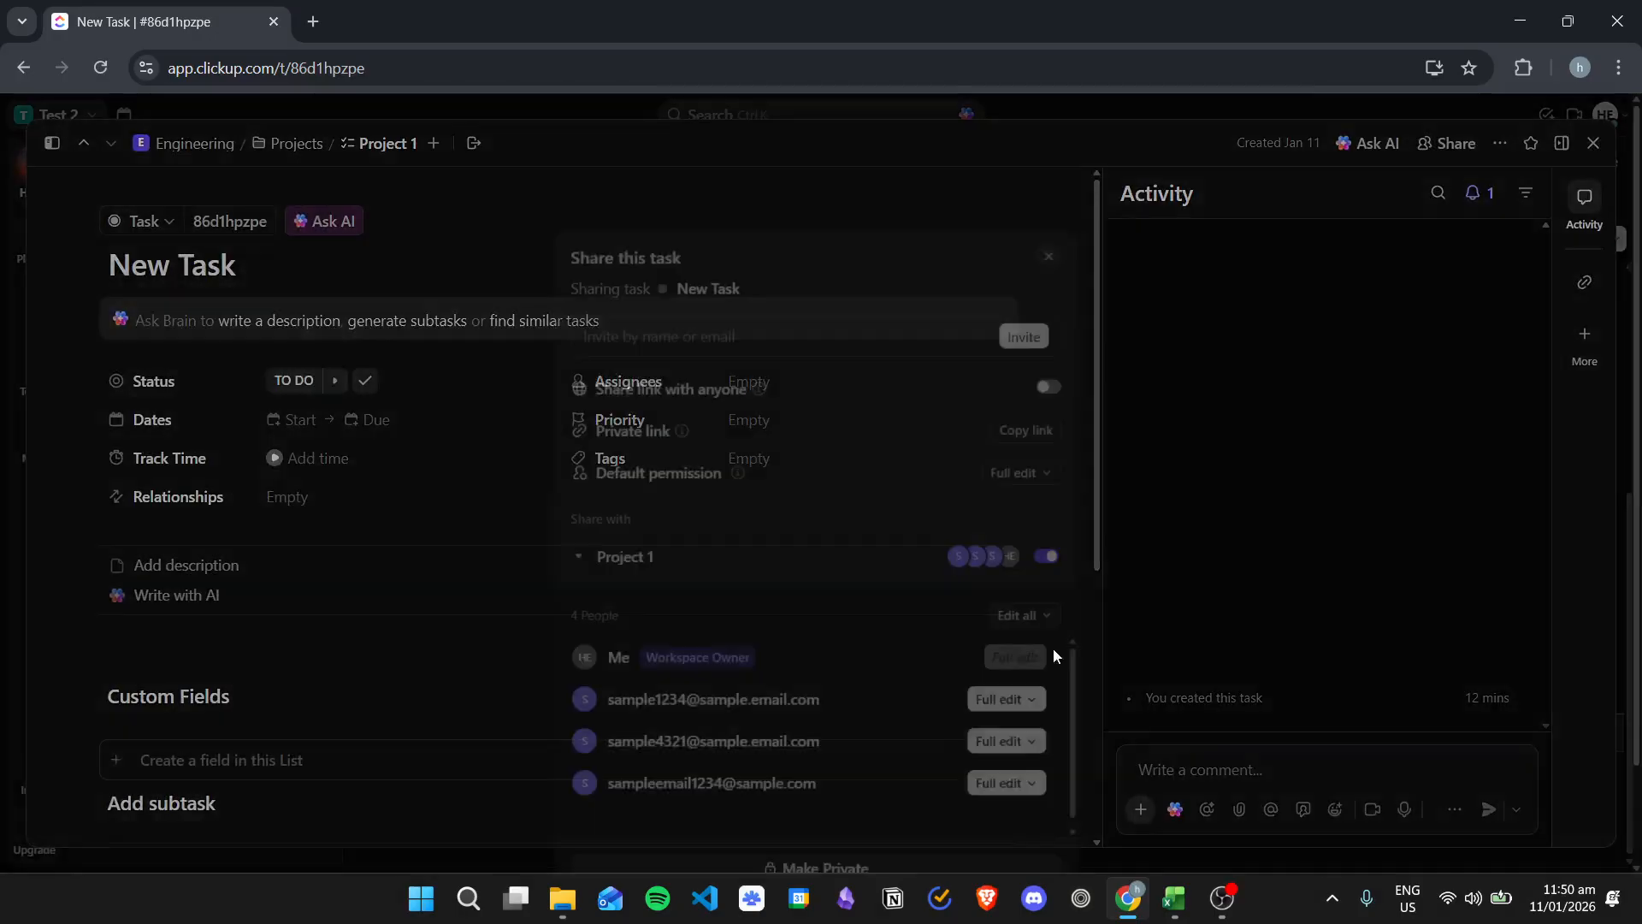
Step: Try to change the first member's task permission to Edit
{"action": "left_click", "coordinate": [1018, 702]}
{"action": "left_click", "coordinate": [1059, 537]}
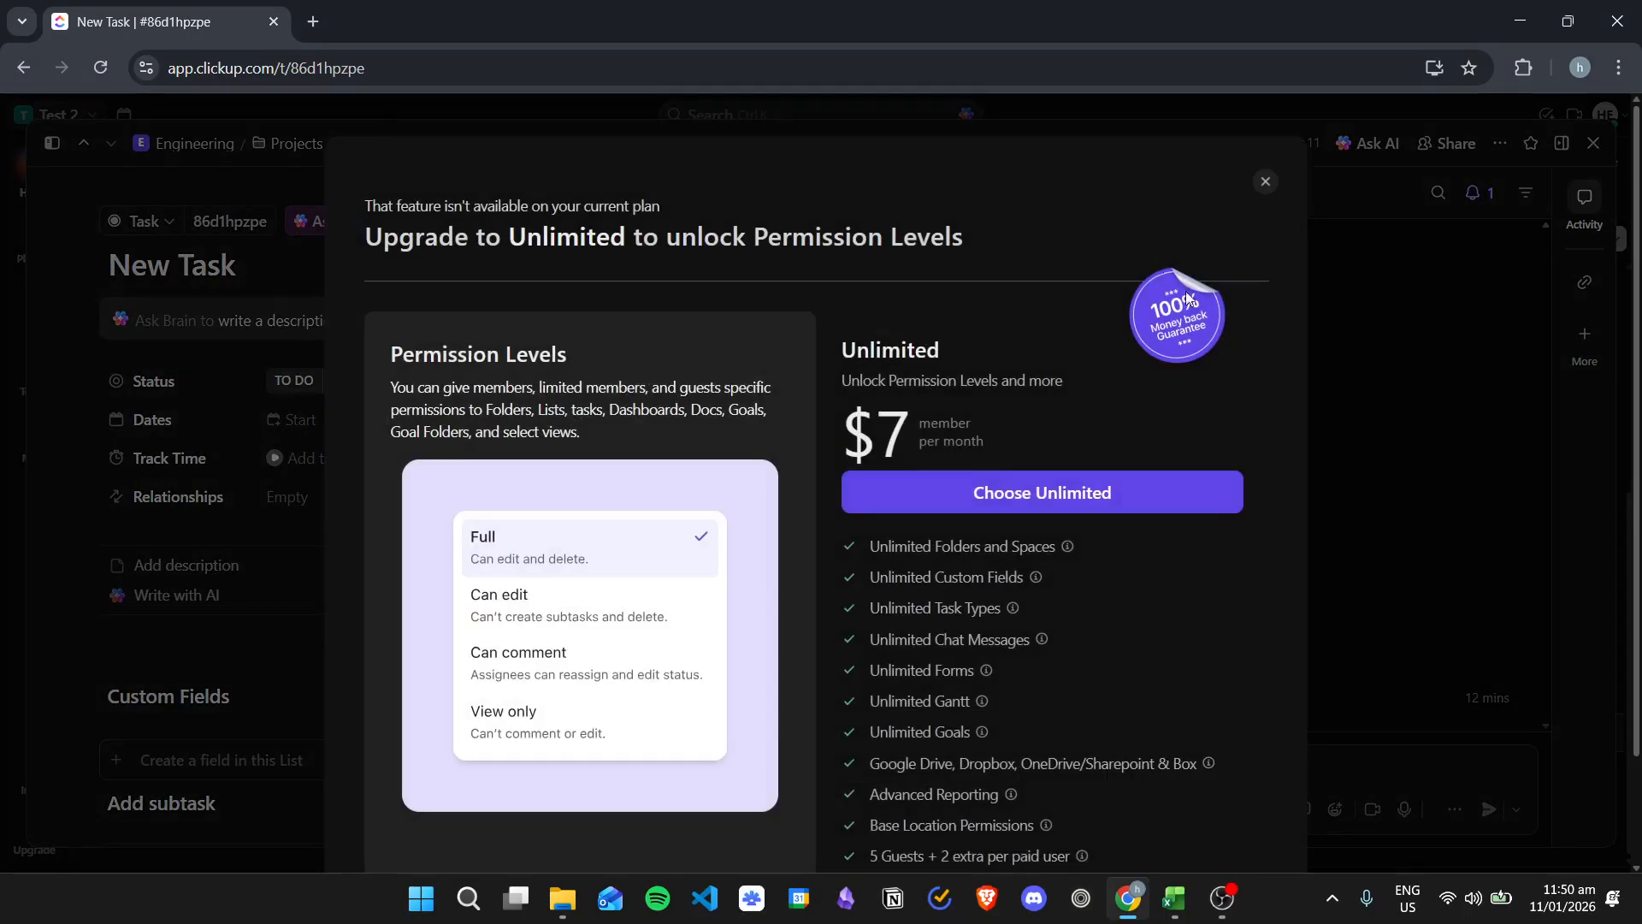
{"action": "left_click", "coordinate": [1266, 182]}
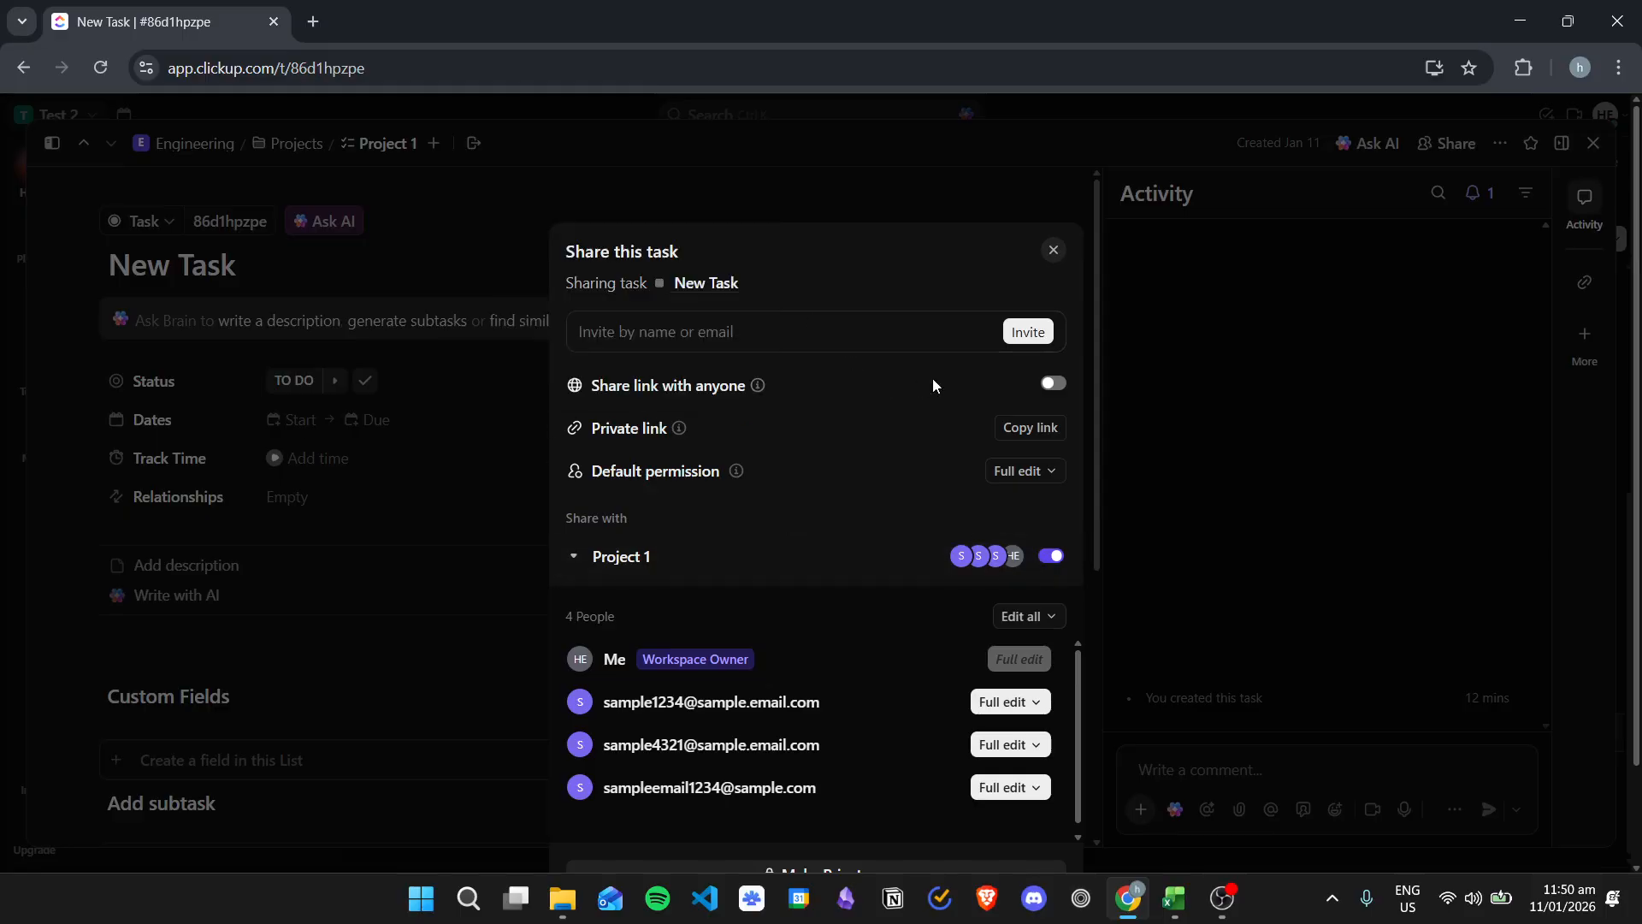
Step: Enter an invitee's e-mail address in the task's invite field
{"action": "left_click", "coordinate": [888, 333]}
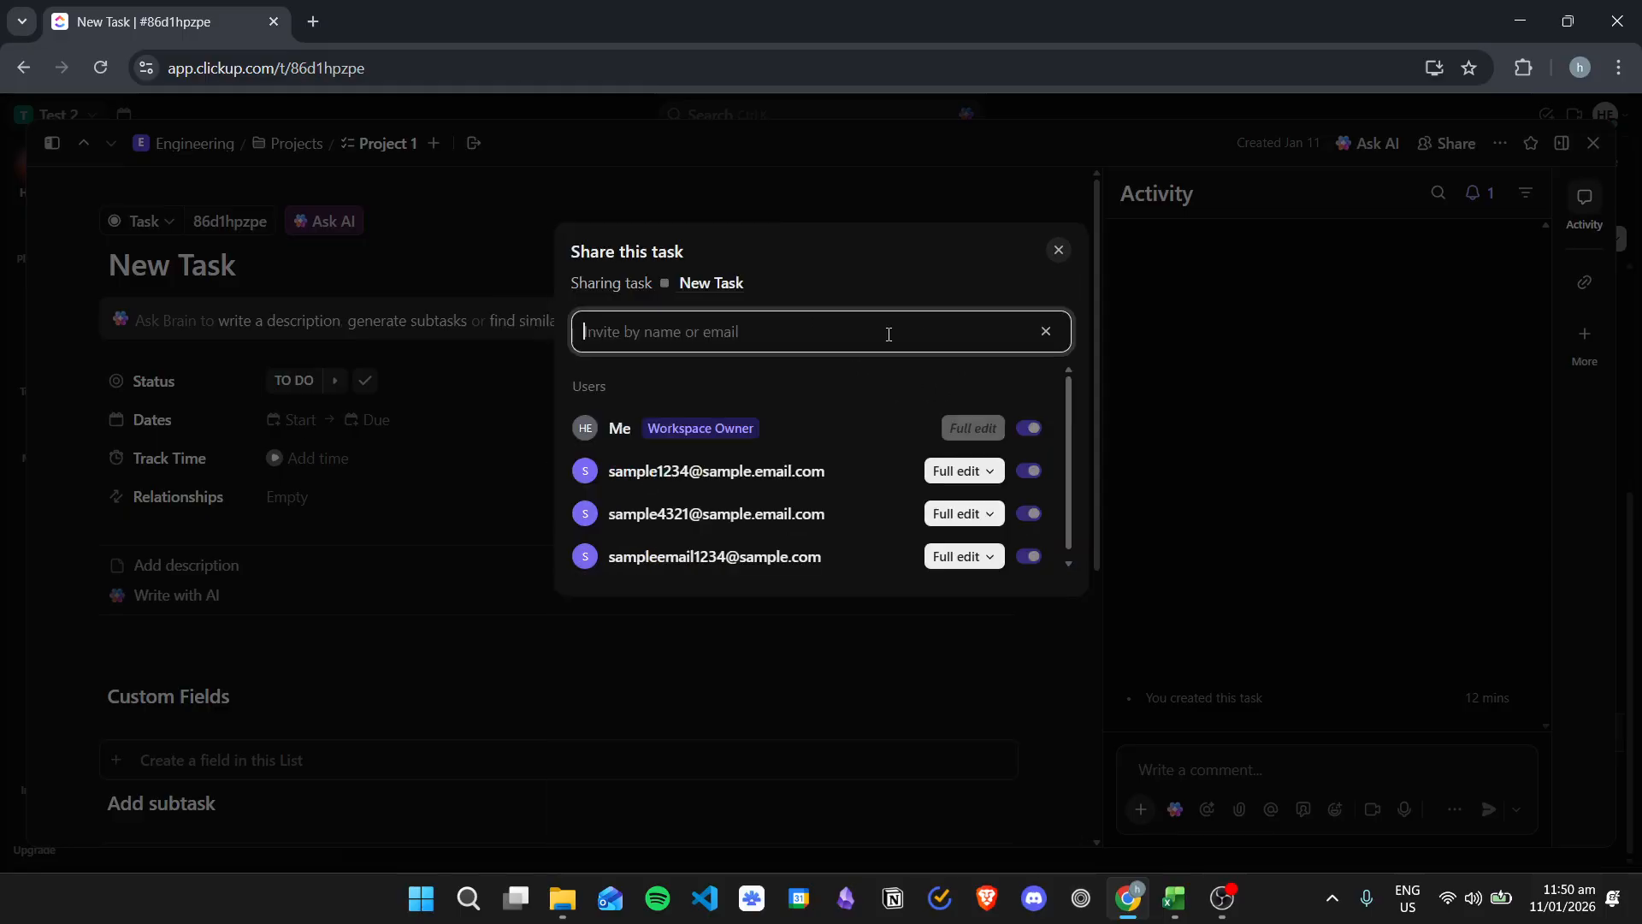
{"action": "type", "text": "sample@sample.com"}
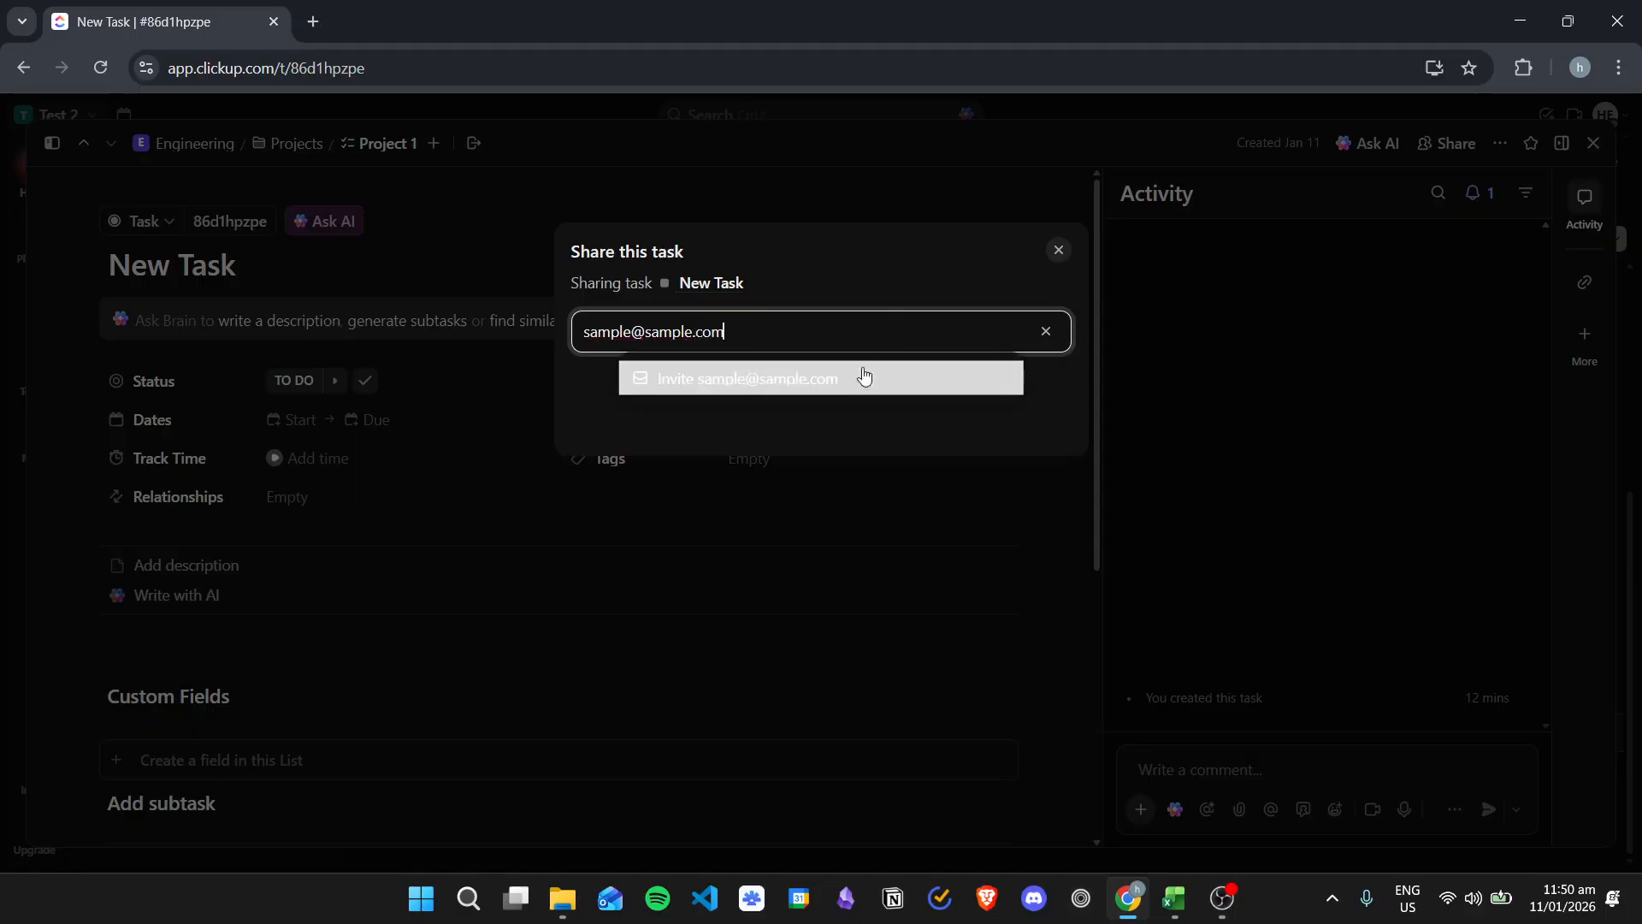
{"action": "left_click", "coordinate": [863, 373]}
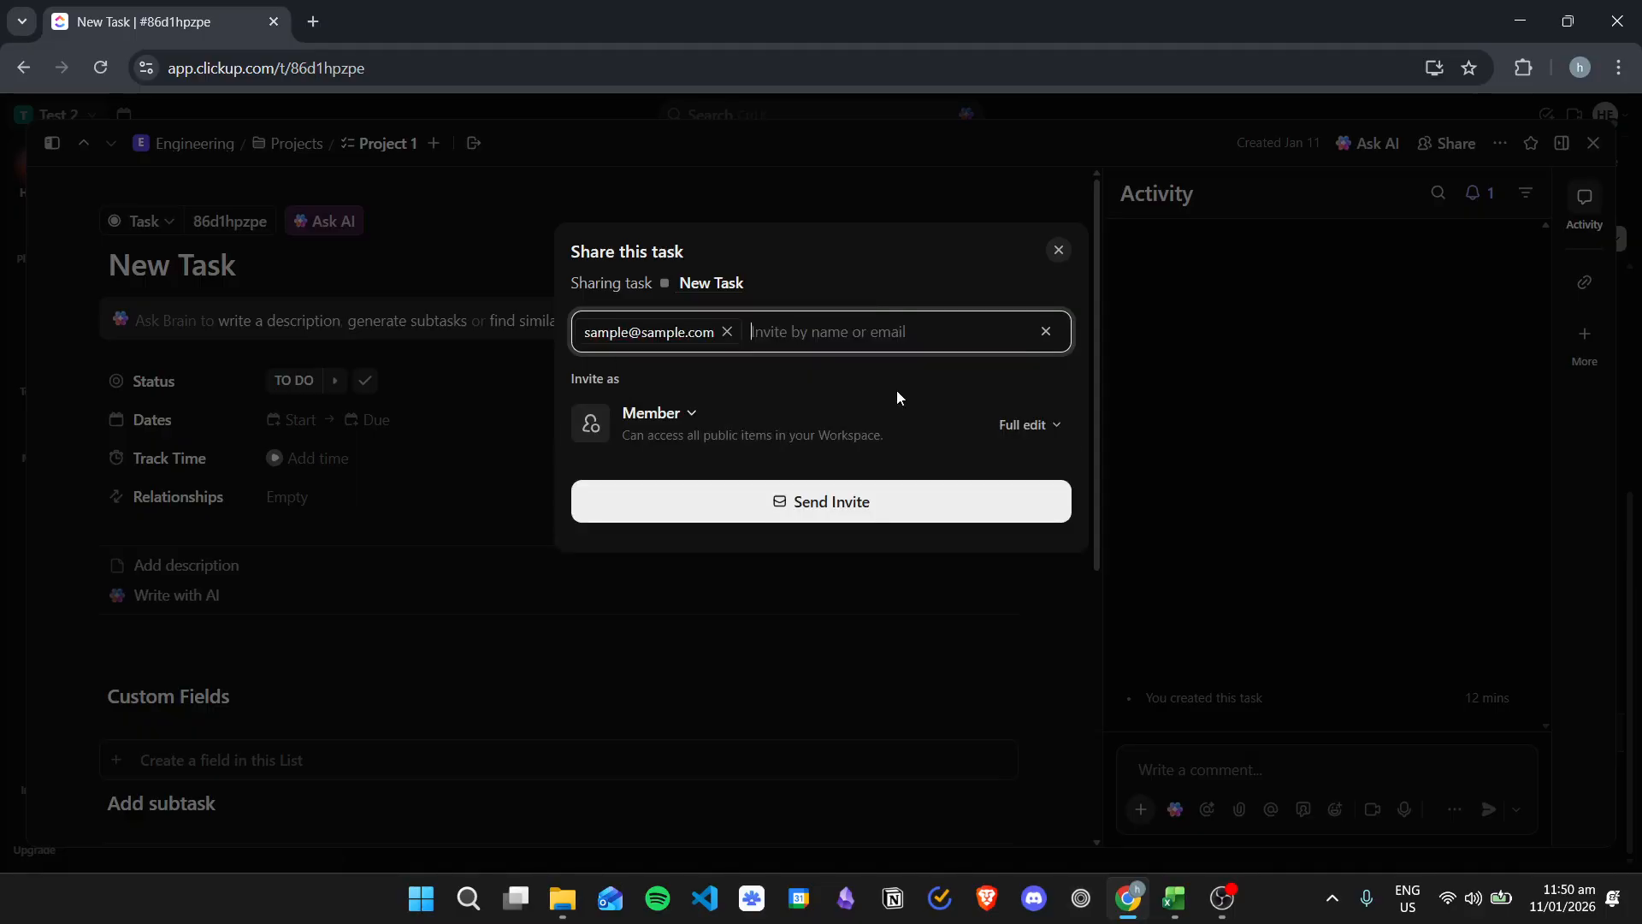
Step: Try to add a custom role for the invitee
{"action": "left_click", "coordinate": [680, 417]}
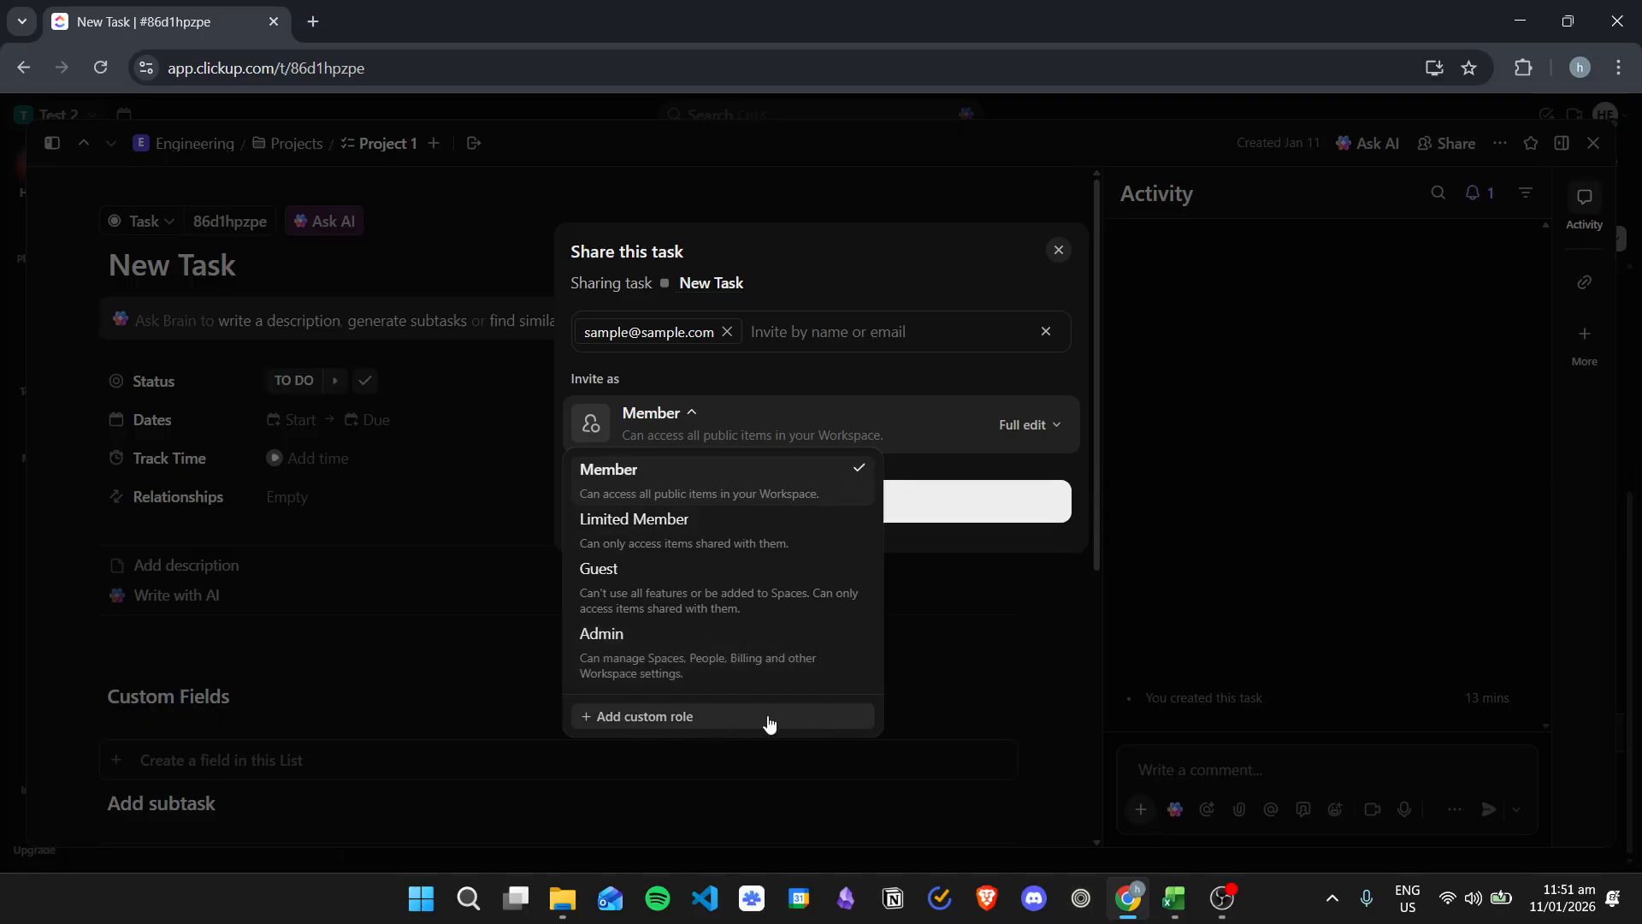
{"action": "left_click", "coordinate": [719, 725]}
{"action": "scroll", "coordinate": [962, 628], "scroll_direction": "down", "scroll_amount": 1}
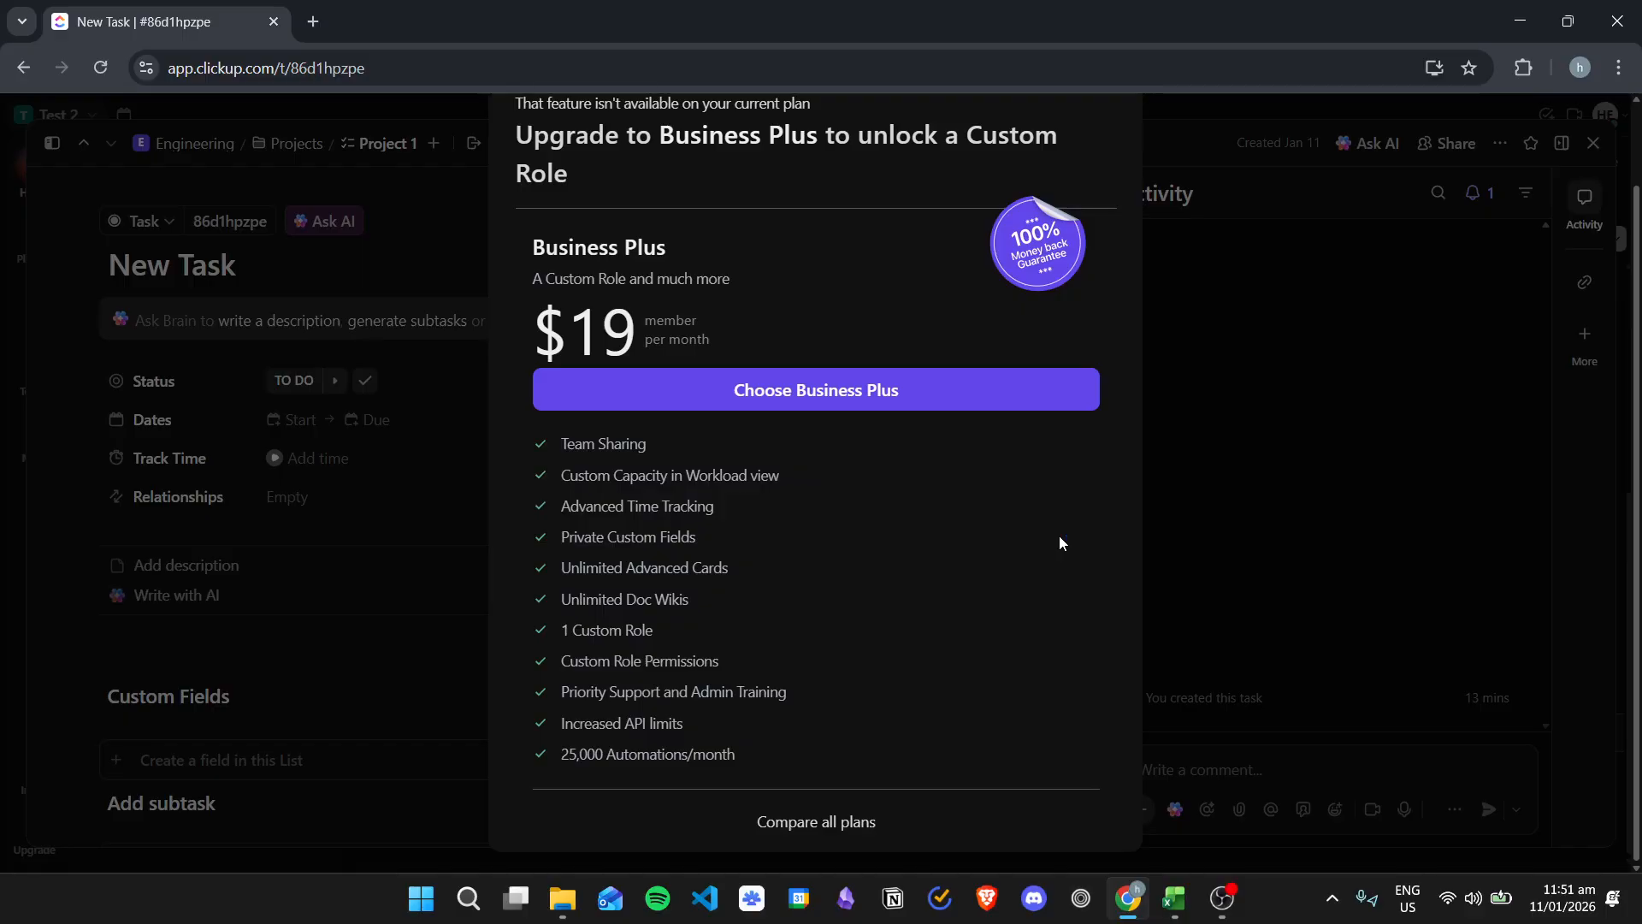
Step: Dismiss the Business Plus upgrade offer, close the task's share dialog without sending, and close the task
{"action": "scroll", "coordinate": [1016, 562], "scroll_direction": "up", "scroll_amount": 1}
{"action": "scroll", "coordinate": [637, 478], "scroll_direction": "down", "scroll_amount": 1}
{"action": "scroll", "coordinate": [773, 441], "scroll_direction": "up", "scroll_amount": 1}
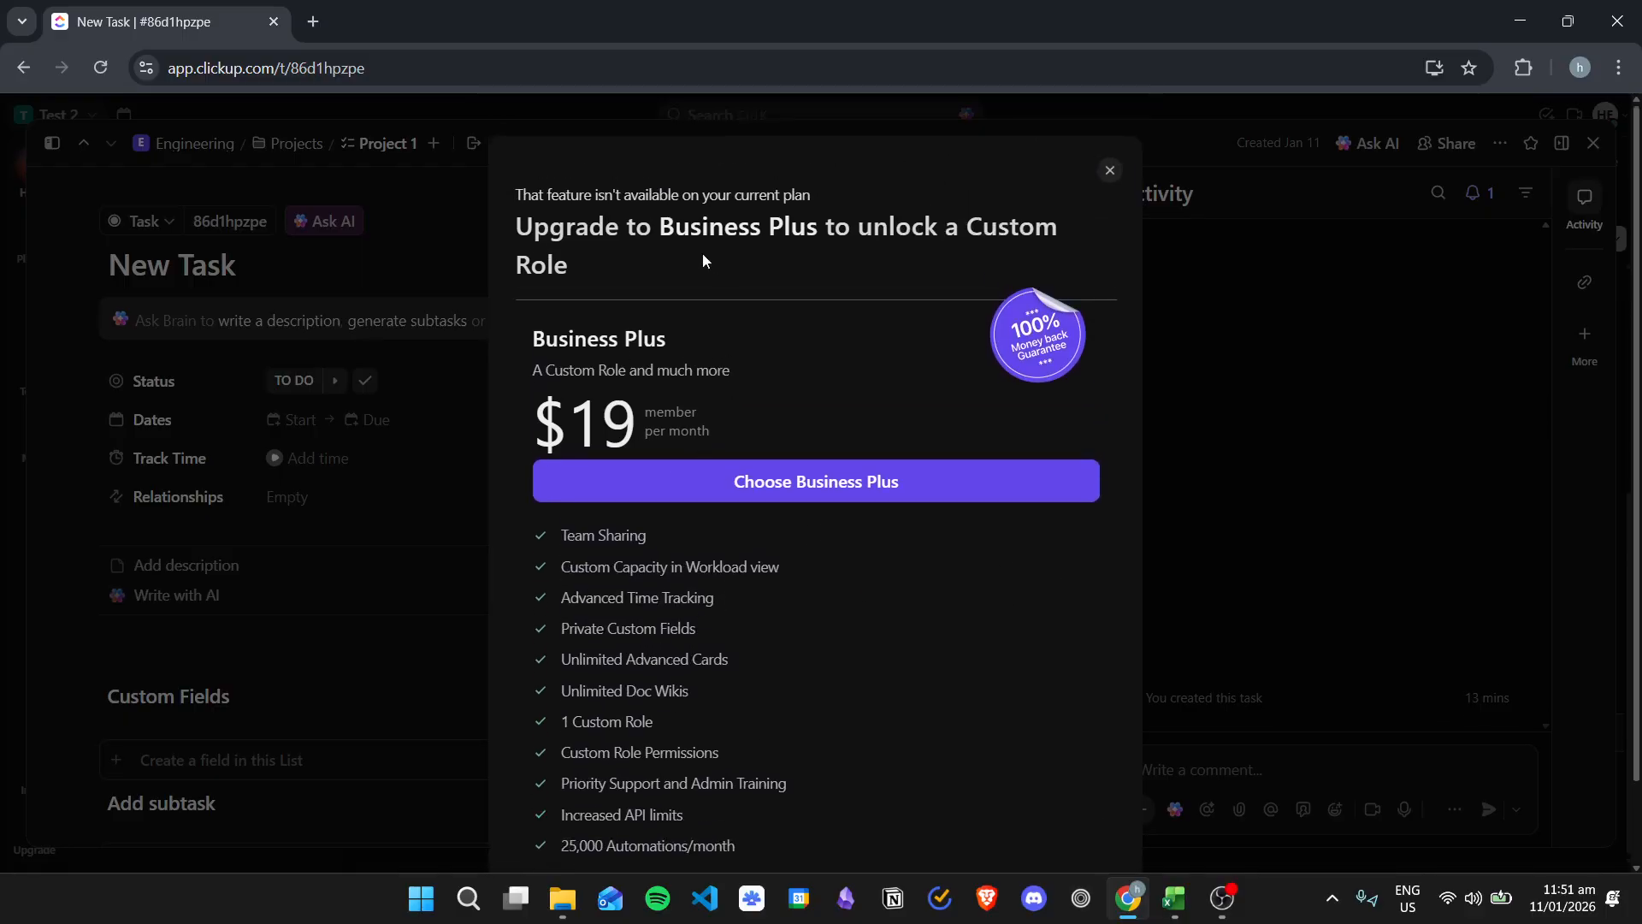
{"action": "left_click", "coordinate": [1110, 171]}
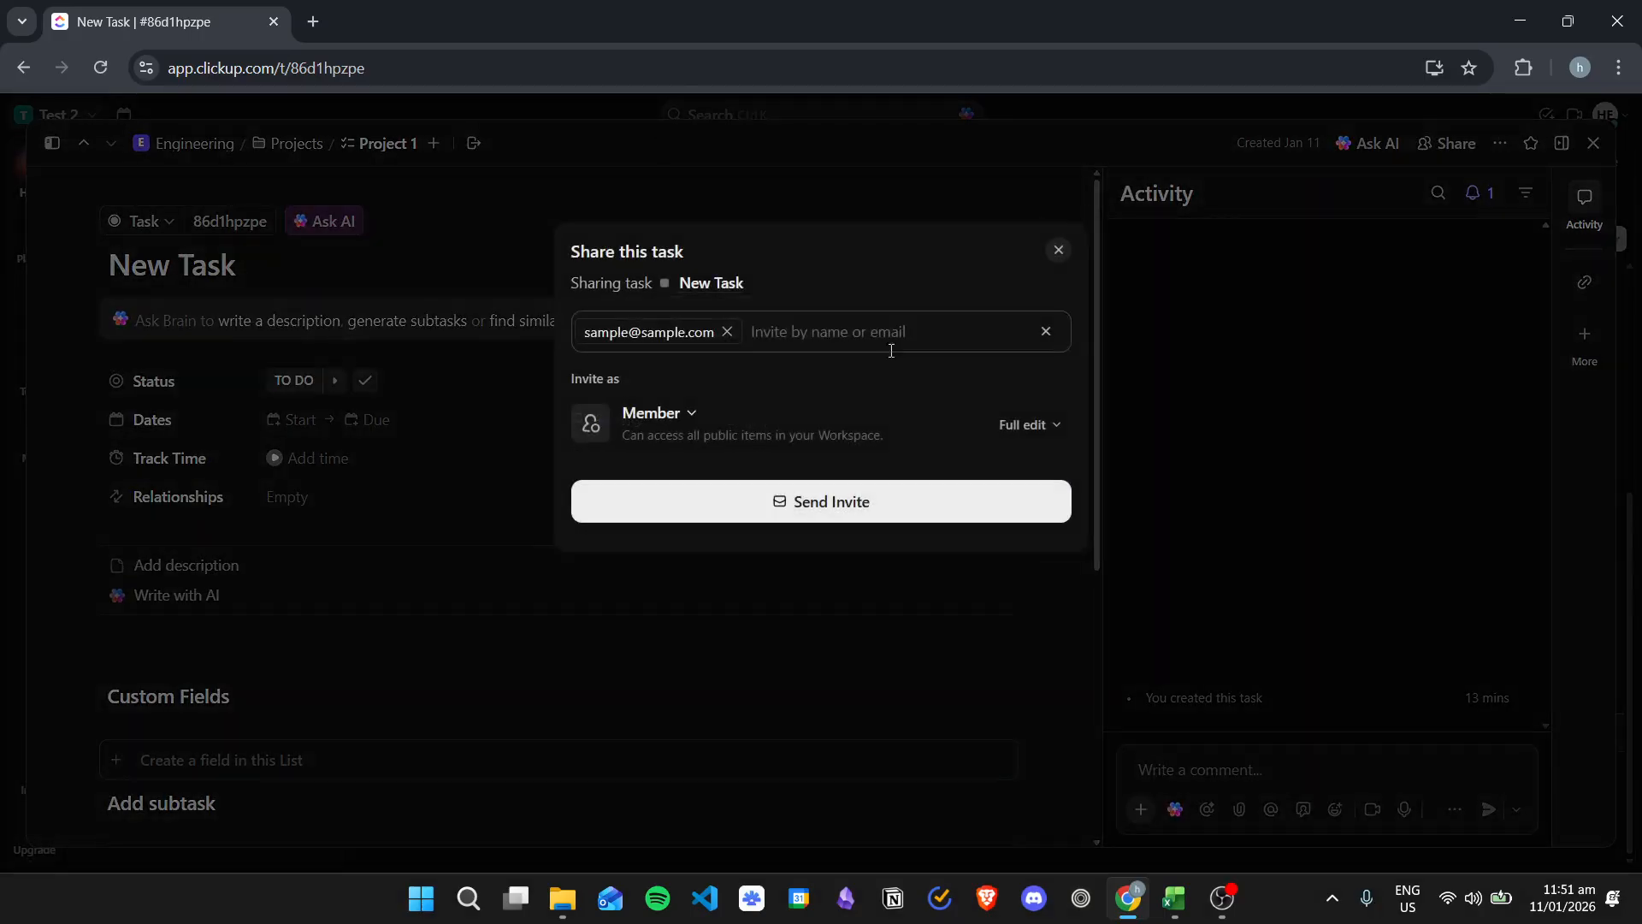
{"action": "left_click", "coordinate": [1058, 249]}
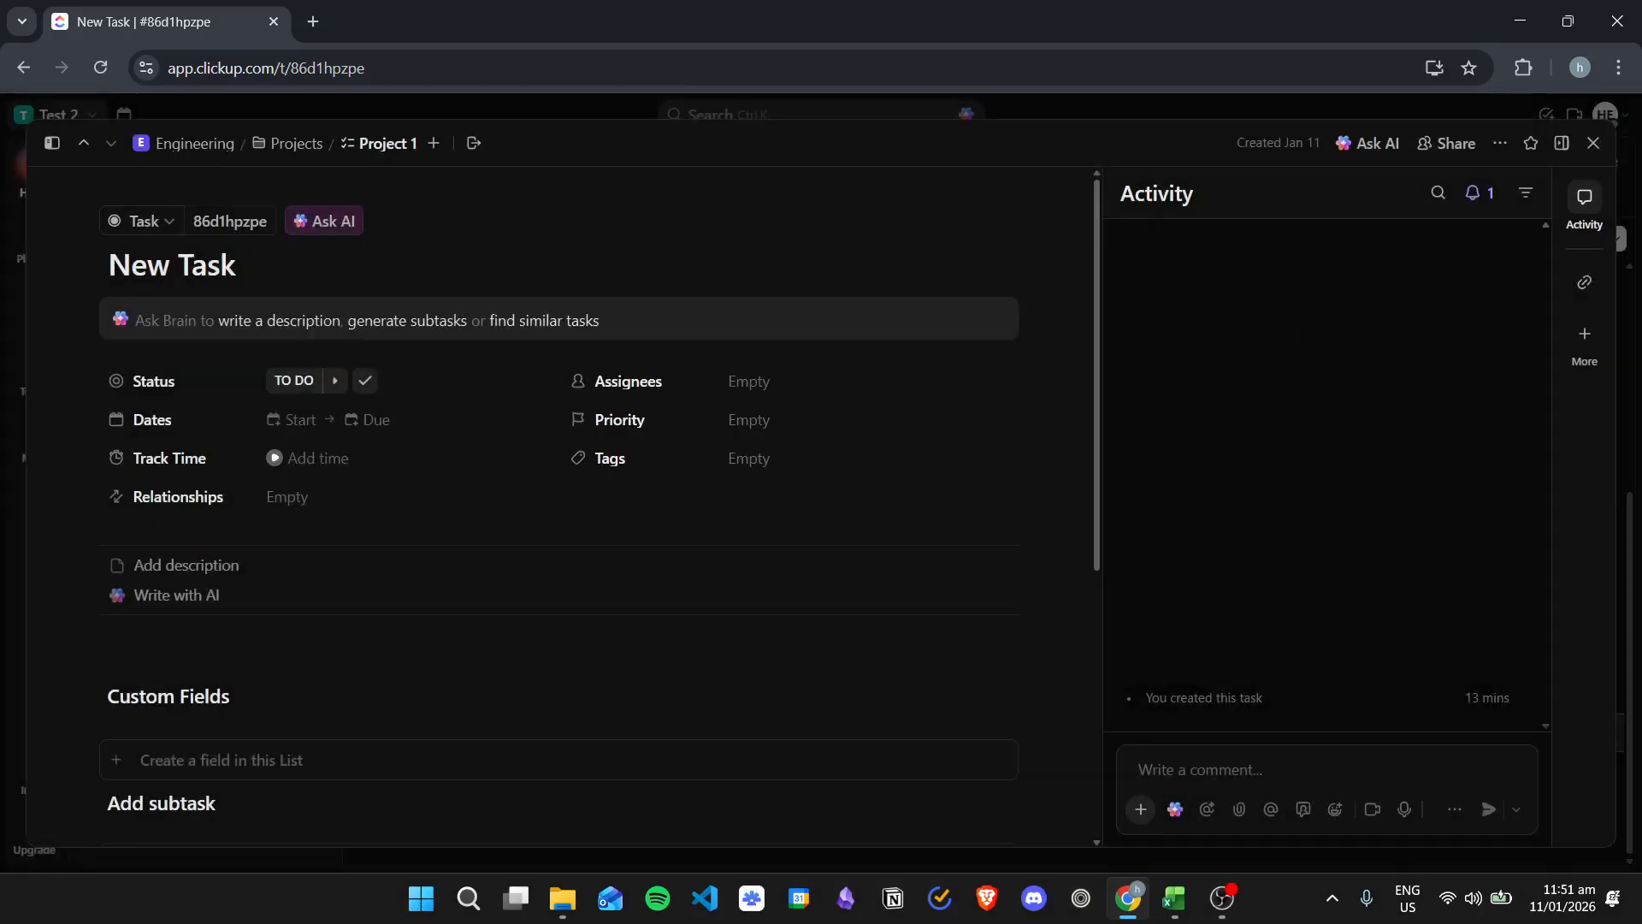
{"action": "left_click", "coordinate": [1593, 143]}
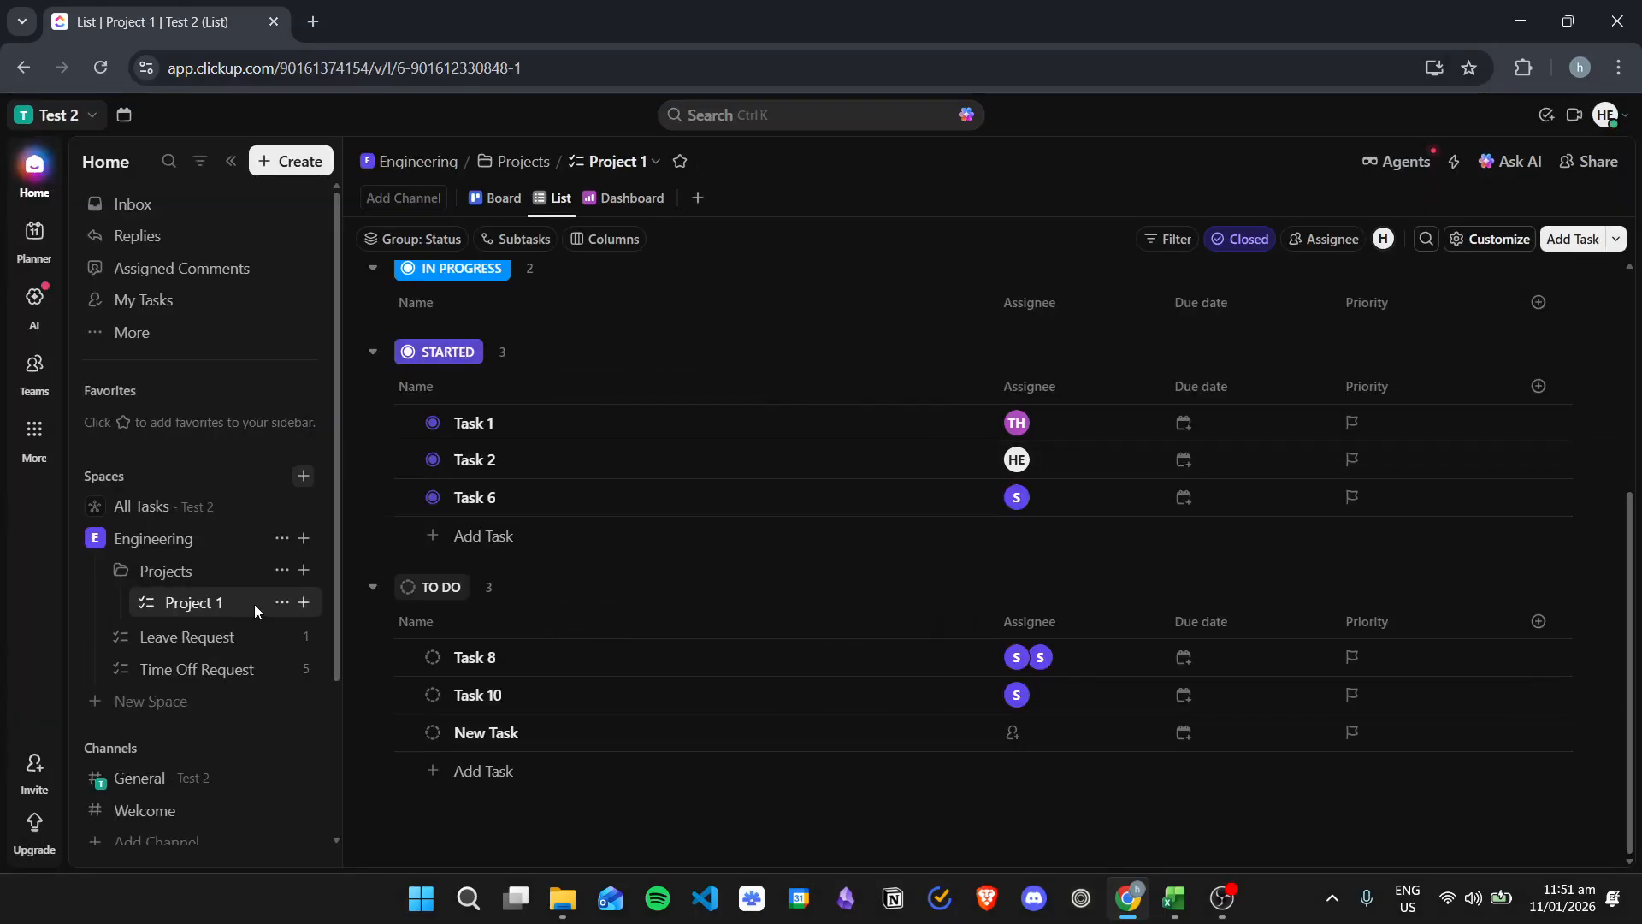
Step: Open the Projects folder's sharing settings, expand the Engineering space's members to review their permissions, and close it
{"action": "left_click", "coordinate": [281, 602]}
{"action": "left_click", "coordinate": [394, 842]}
{"action": "left_click", "coordinate": [1115, 326]}
{"action": "left_click", "coordinate": [280, 570]}
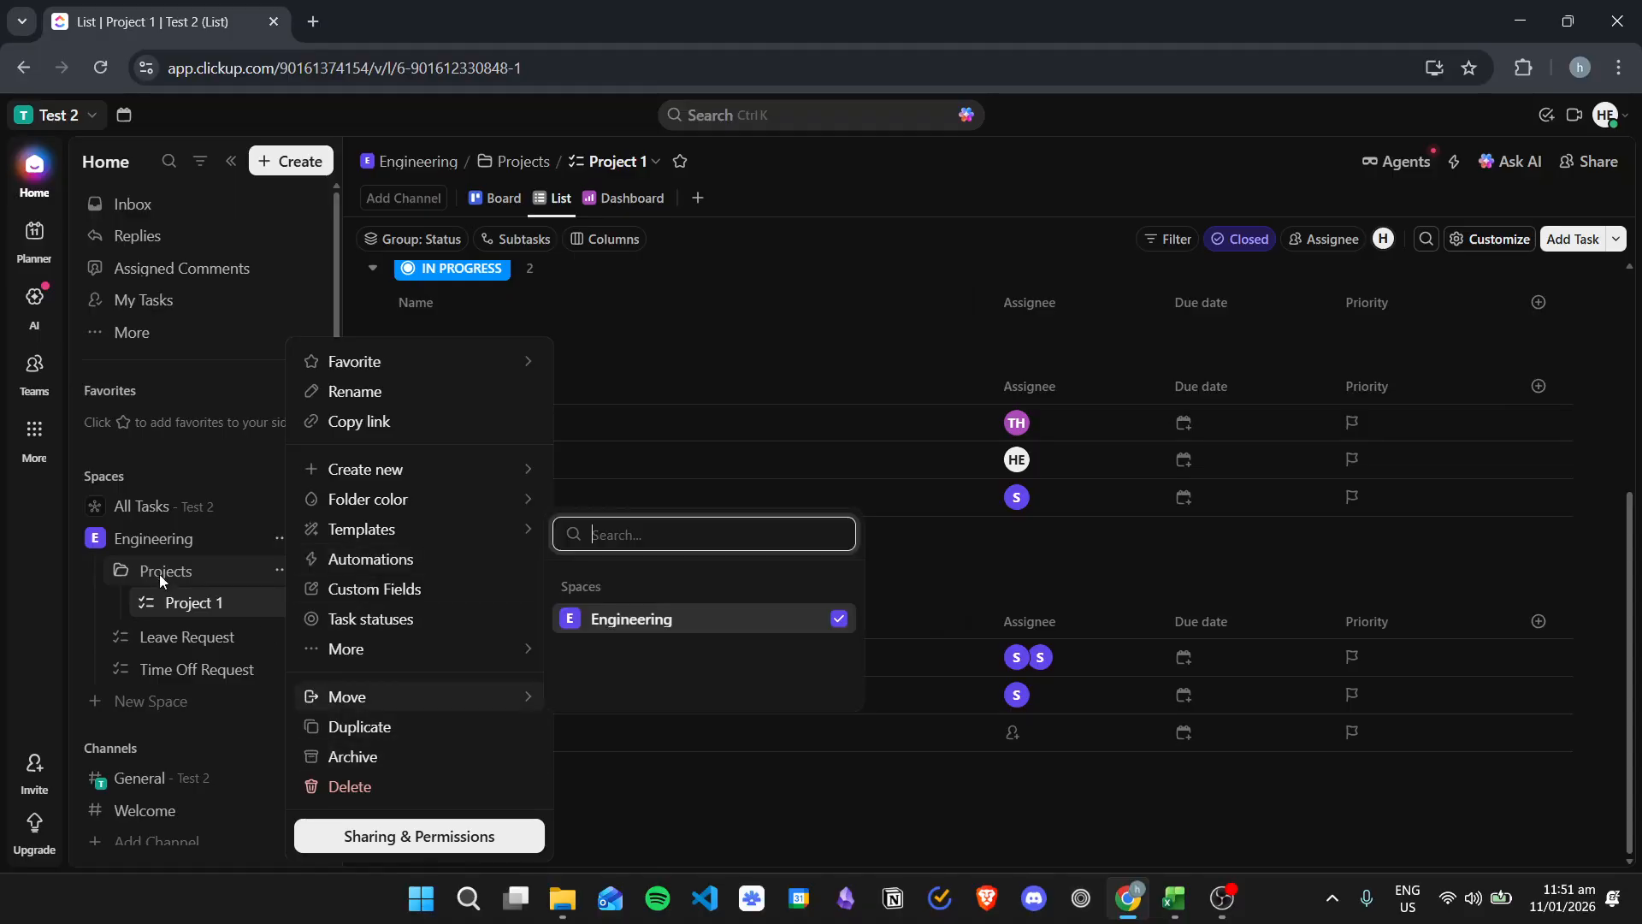
{"action": "left_click", "coordinate": [420, 834]}
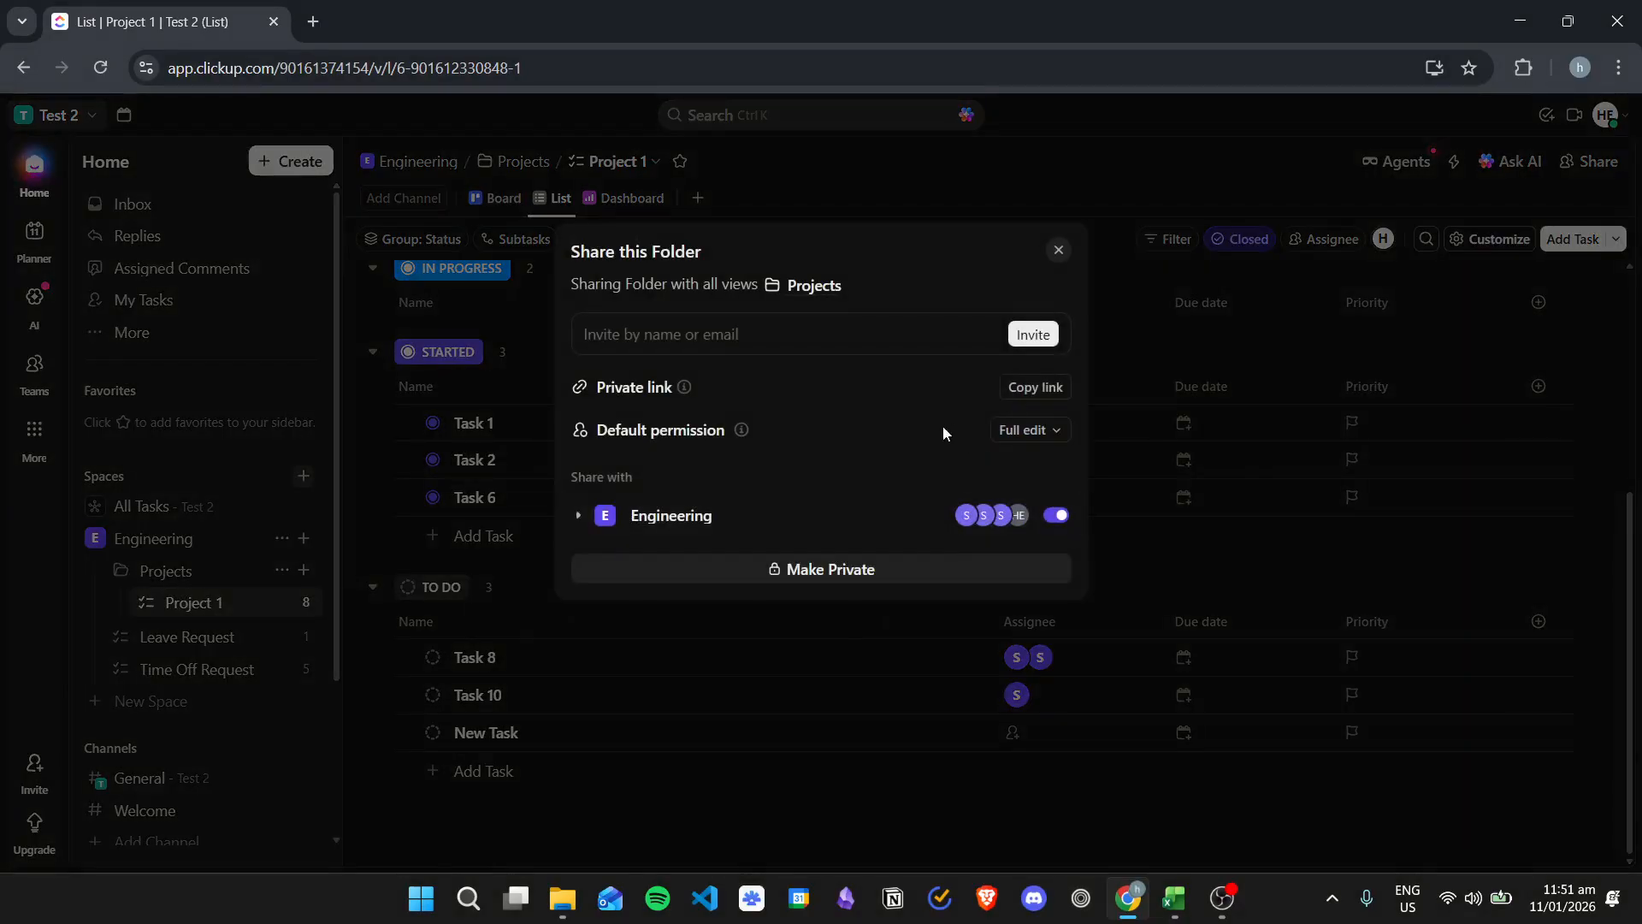
{"action": "left_click", "coordinate": [578, 515]}
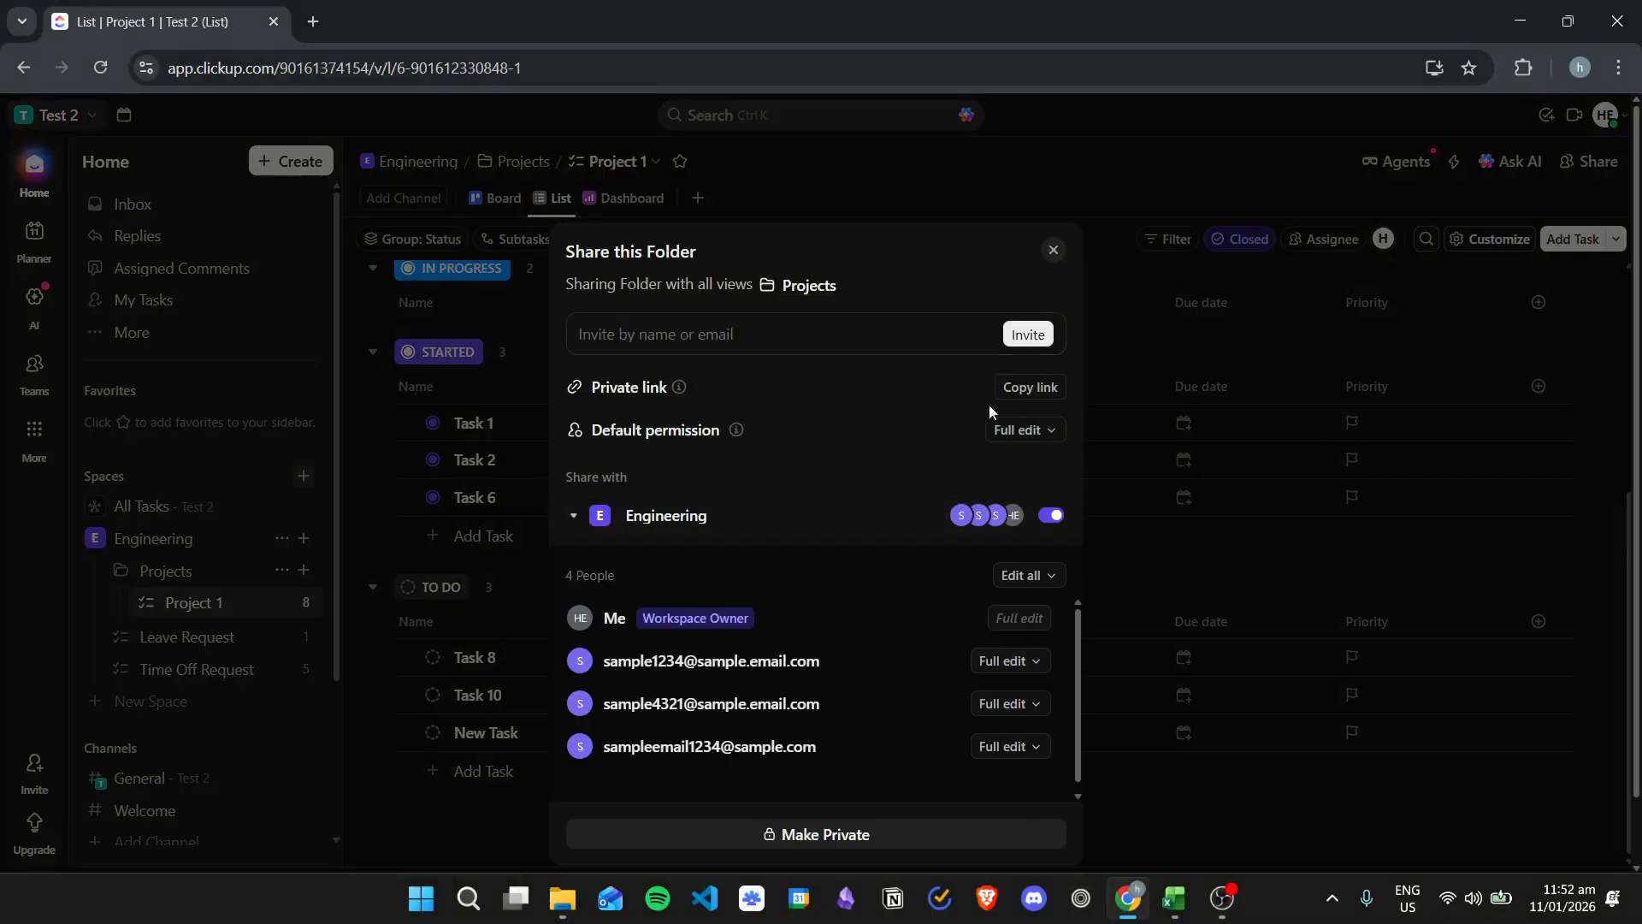
{"action": "left_click", "coordinate": [809, 333]}
{"action": "left_click", "coordinate": [1065, 249]}
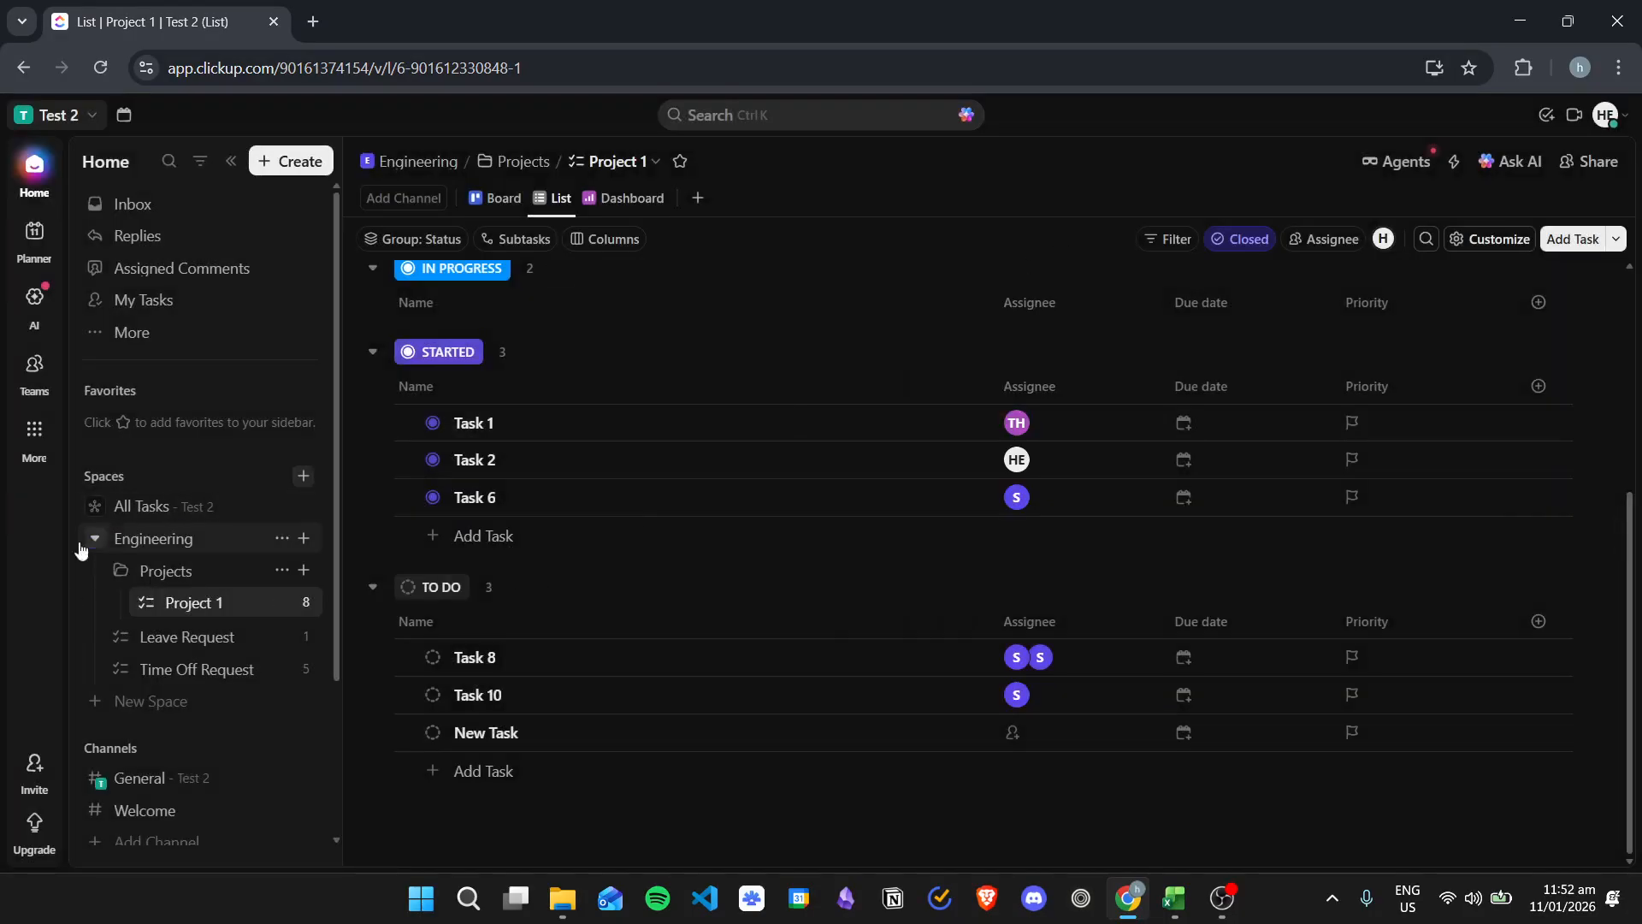
Step: Open the Engineering space's sharing settings and enter an invitee's e-mail address in the invite field
{"action": "left_click", "coordinate": [281, 538]}
{"action": "left_click", "coordinate": [425, 836]}
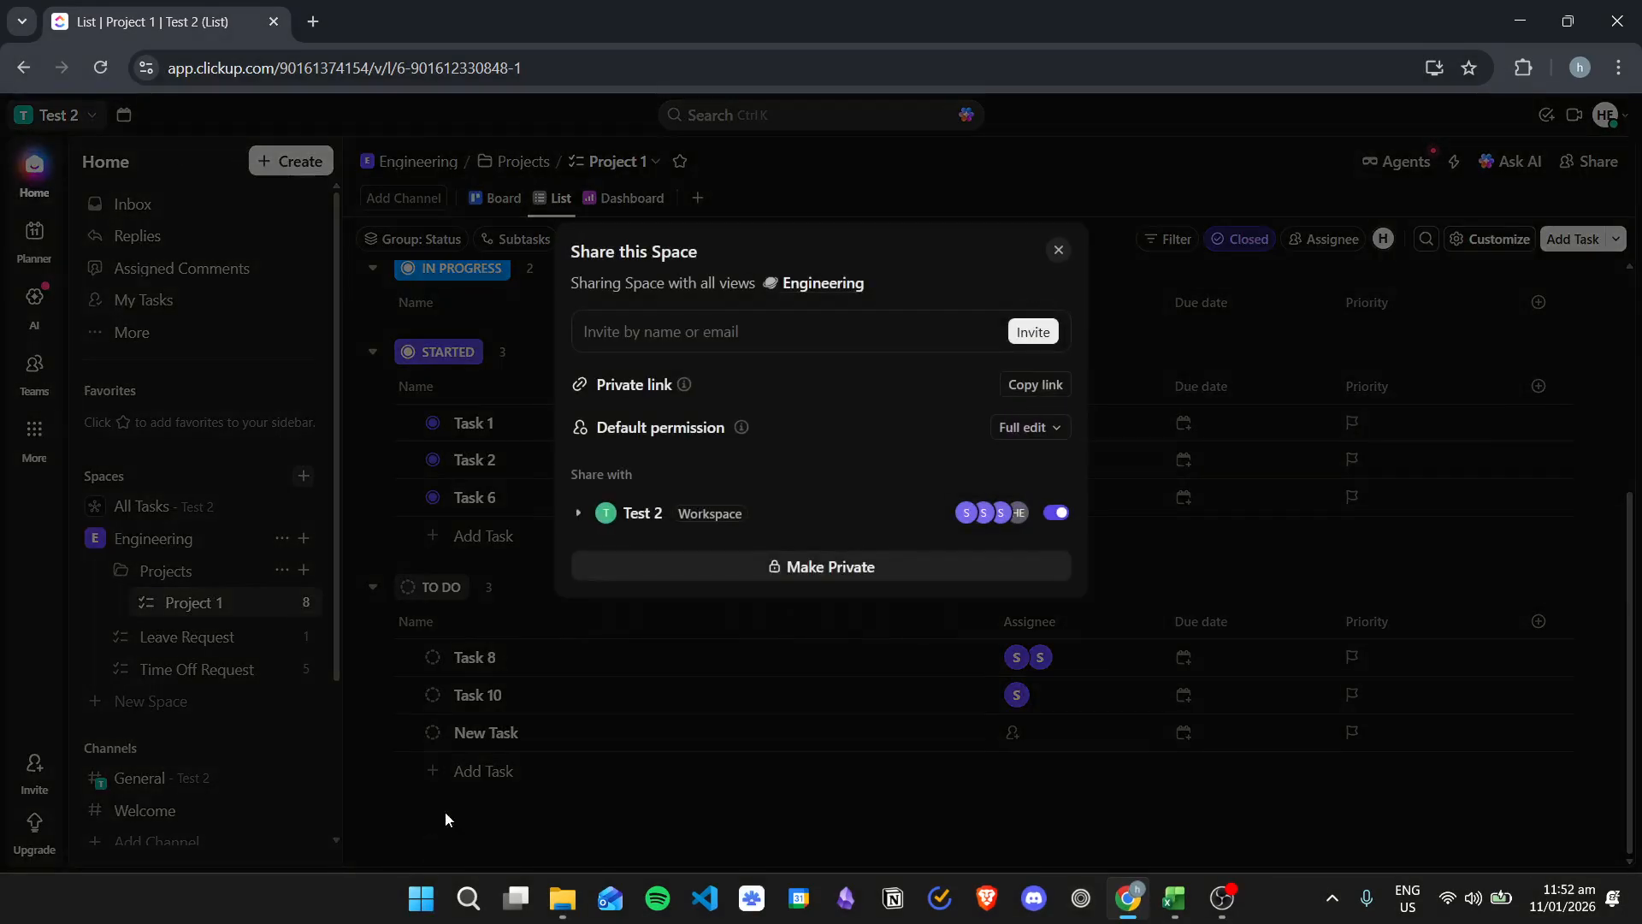
{"action": "left_click", "coordinate": [741, 344]}
{"action": "type", "text": "asdf@sample.com"}
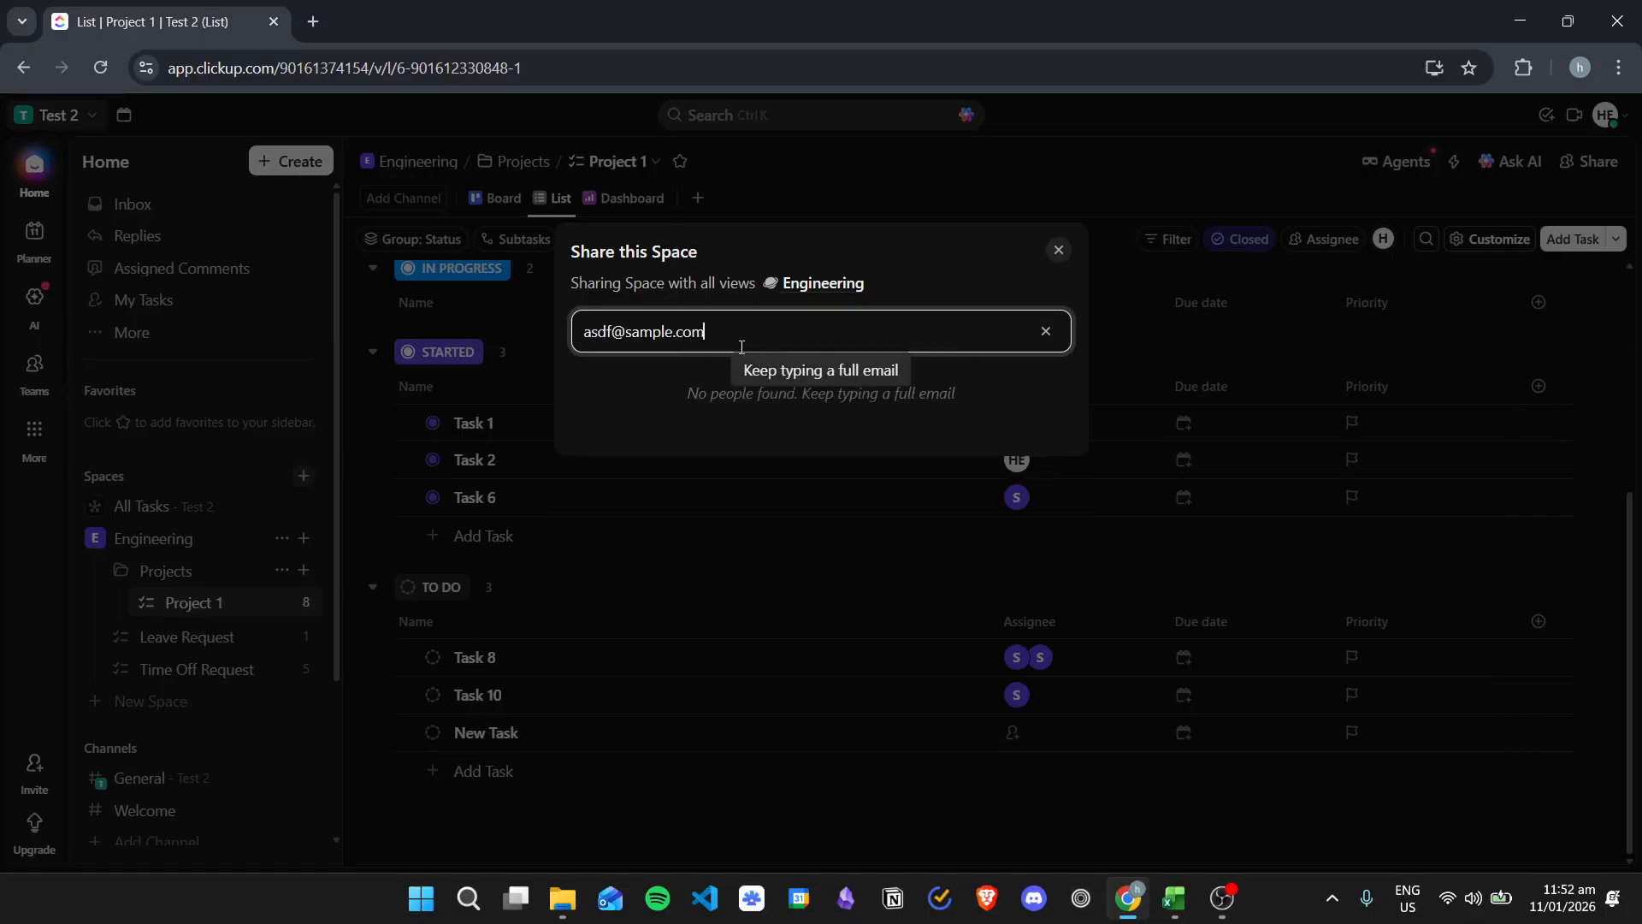
{"action": "left_click", "coordinate": [872, 379]}
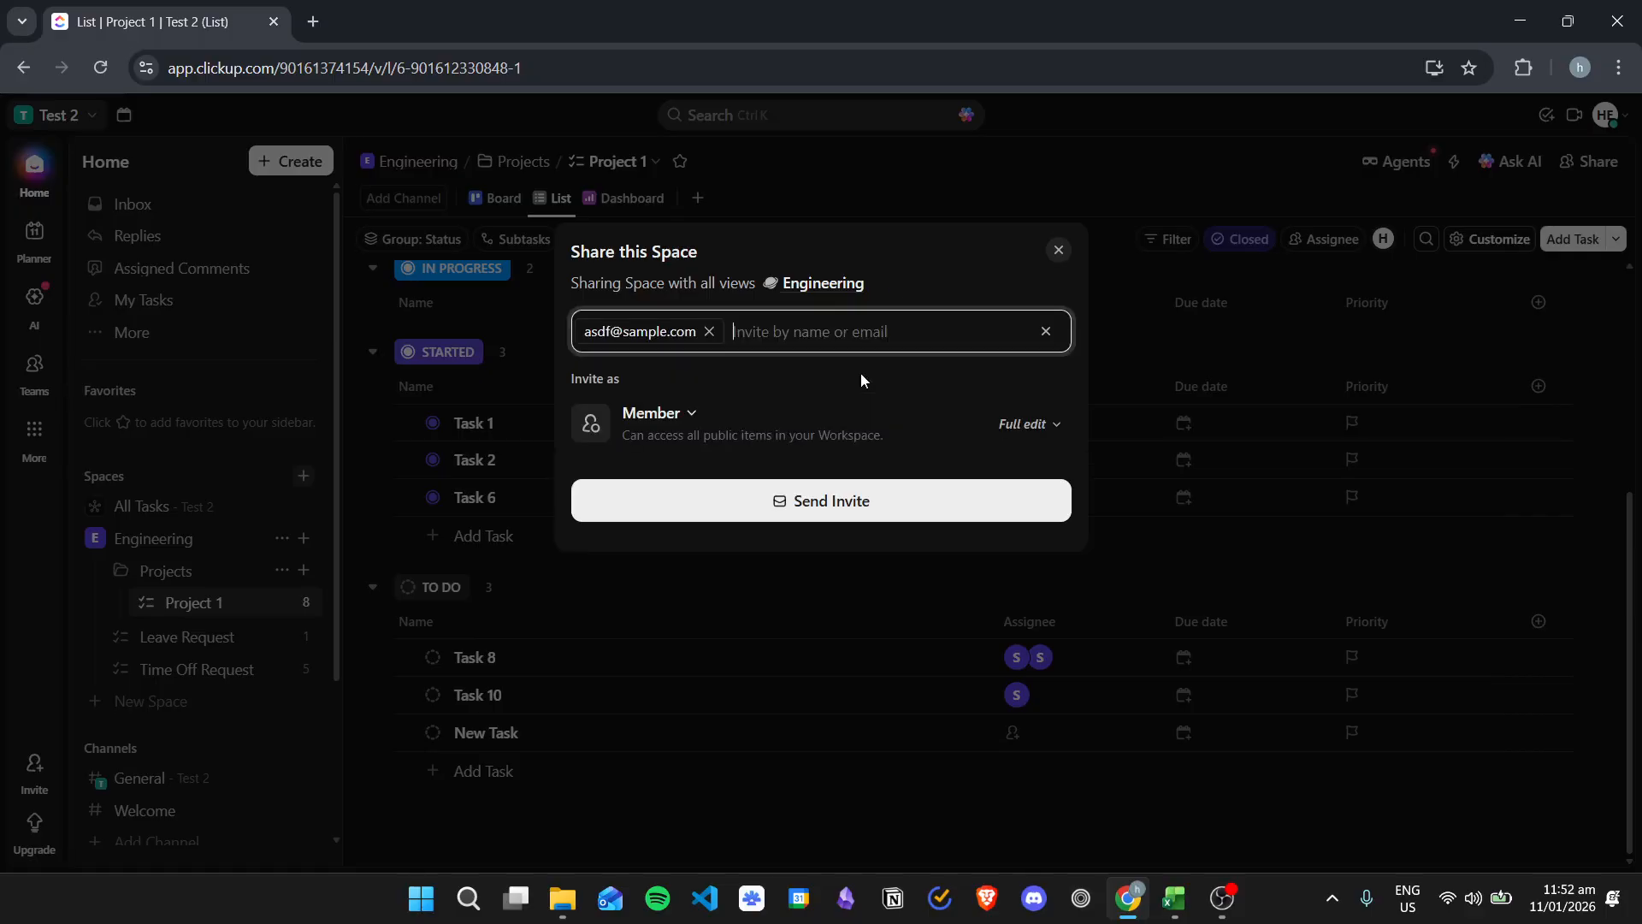
Step: Open the invitee's role options, then remove the invitee's e-mail address from the invite field
{"action": "left_click", "coordinate": [674, 421]}
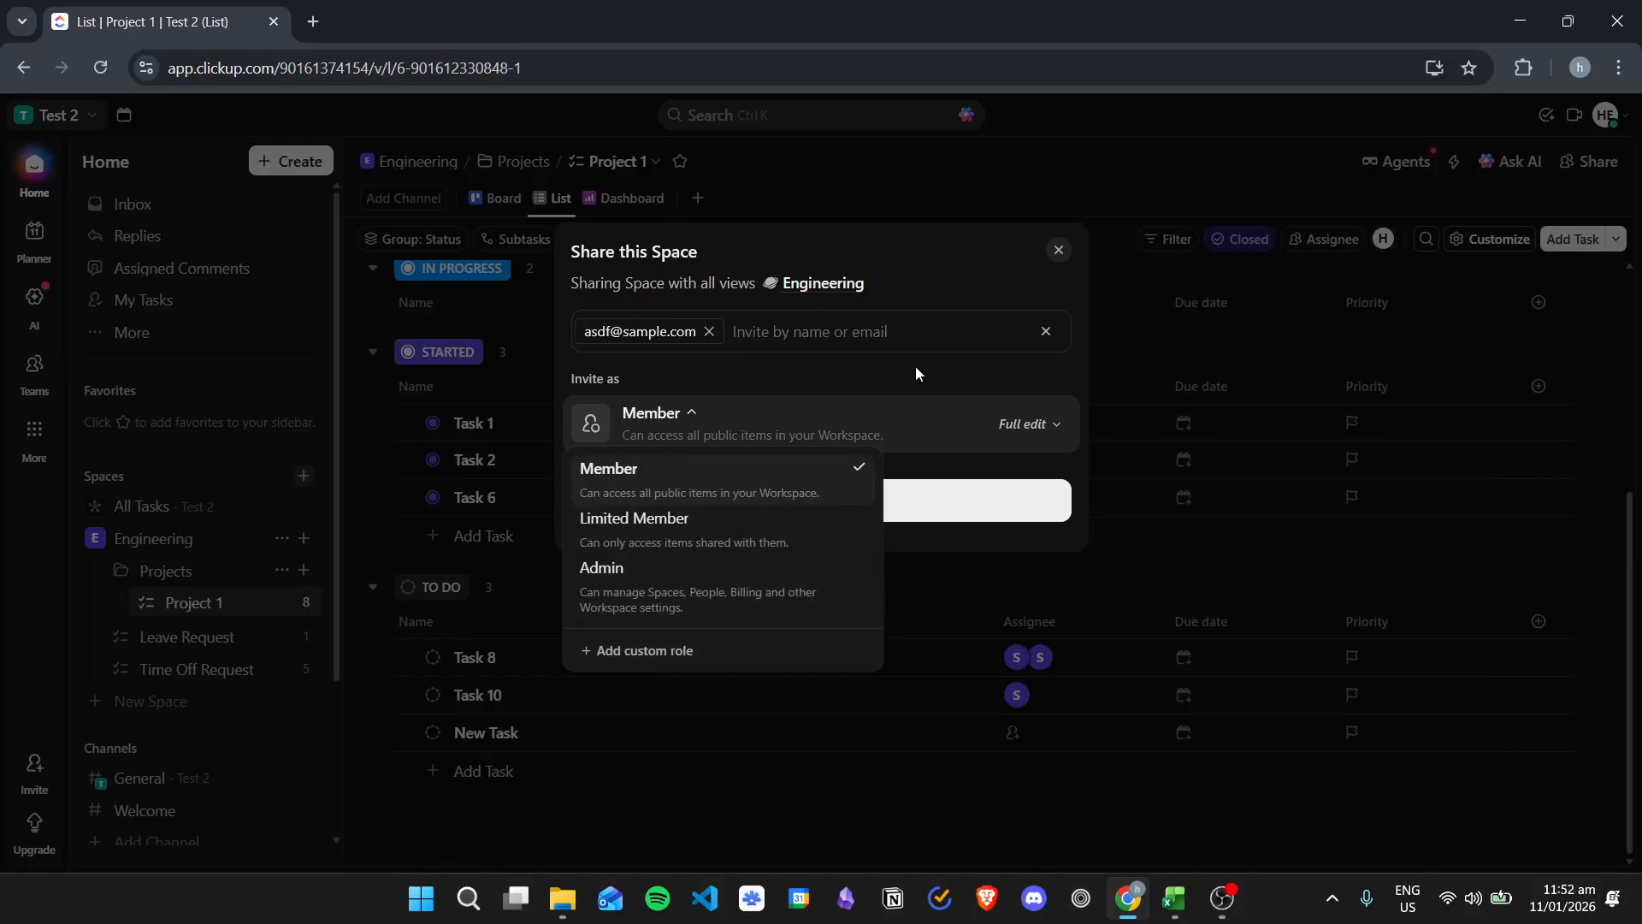
{"action": "left_click", "coordinate": [745, 344]}
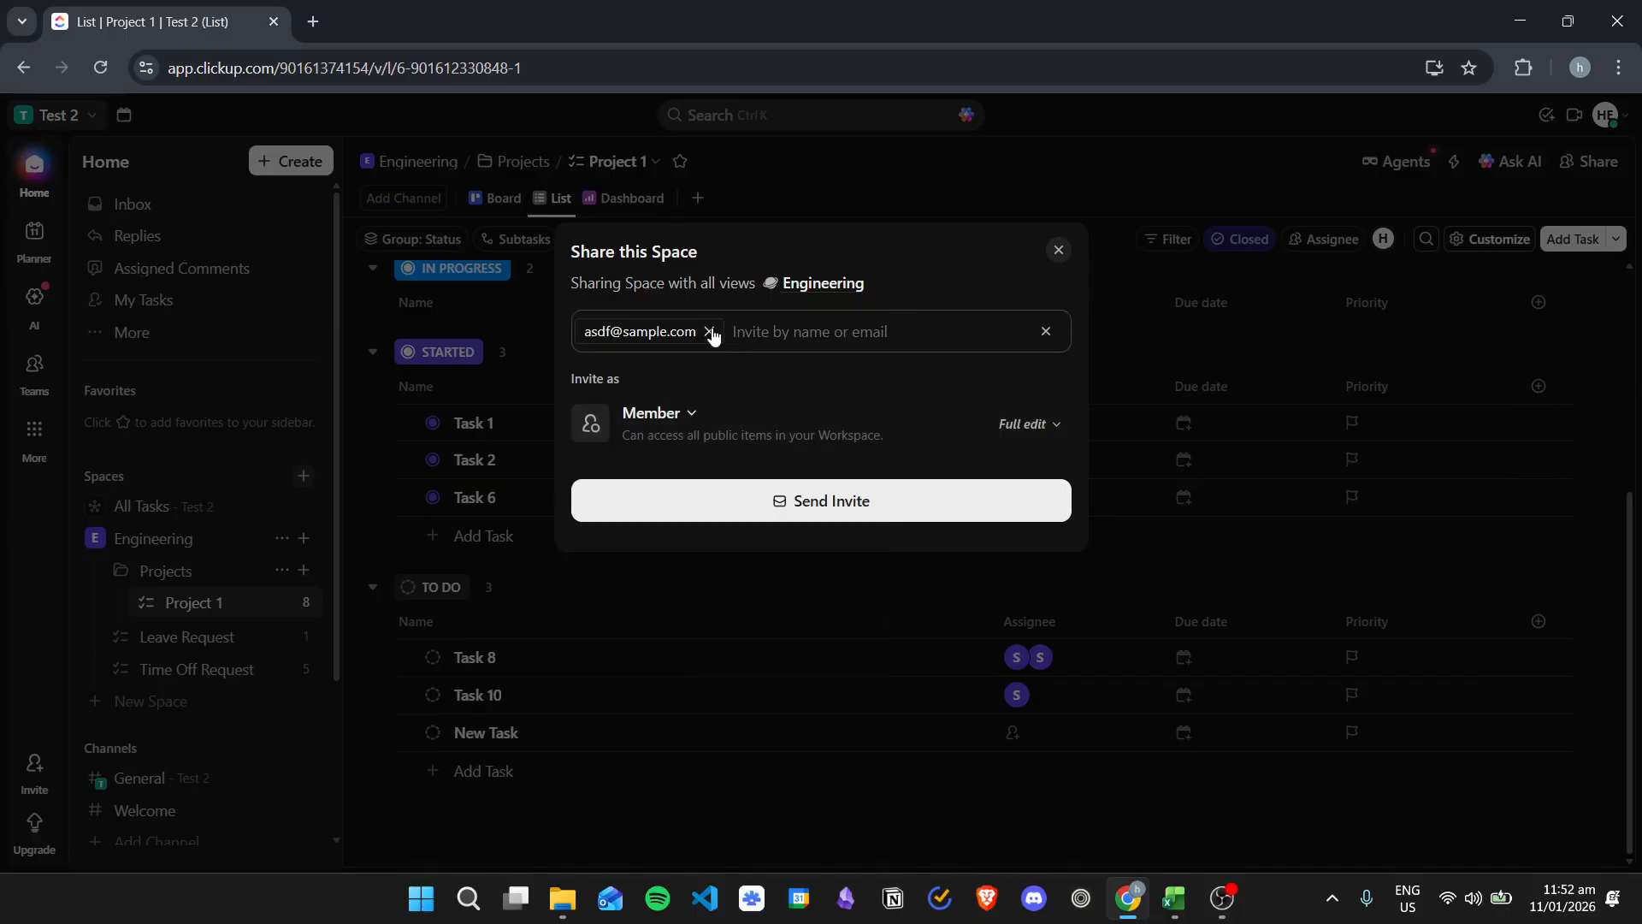
{"action": "left_click", "coordinate": [709, 333]}
{"action": "left_click", "coordinate": [1045, 331]}
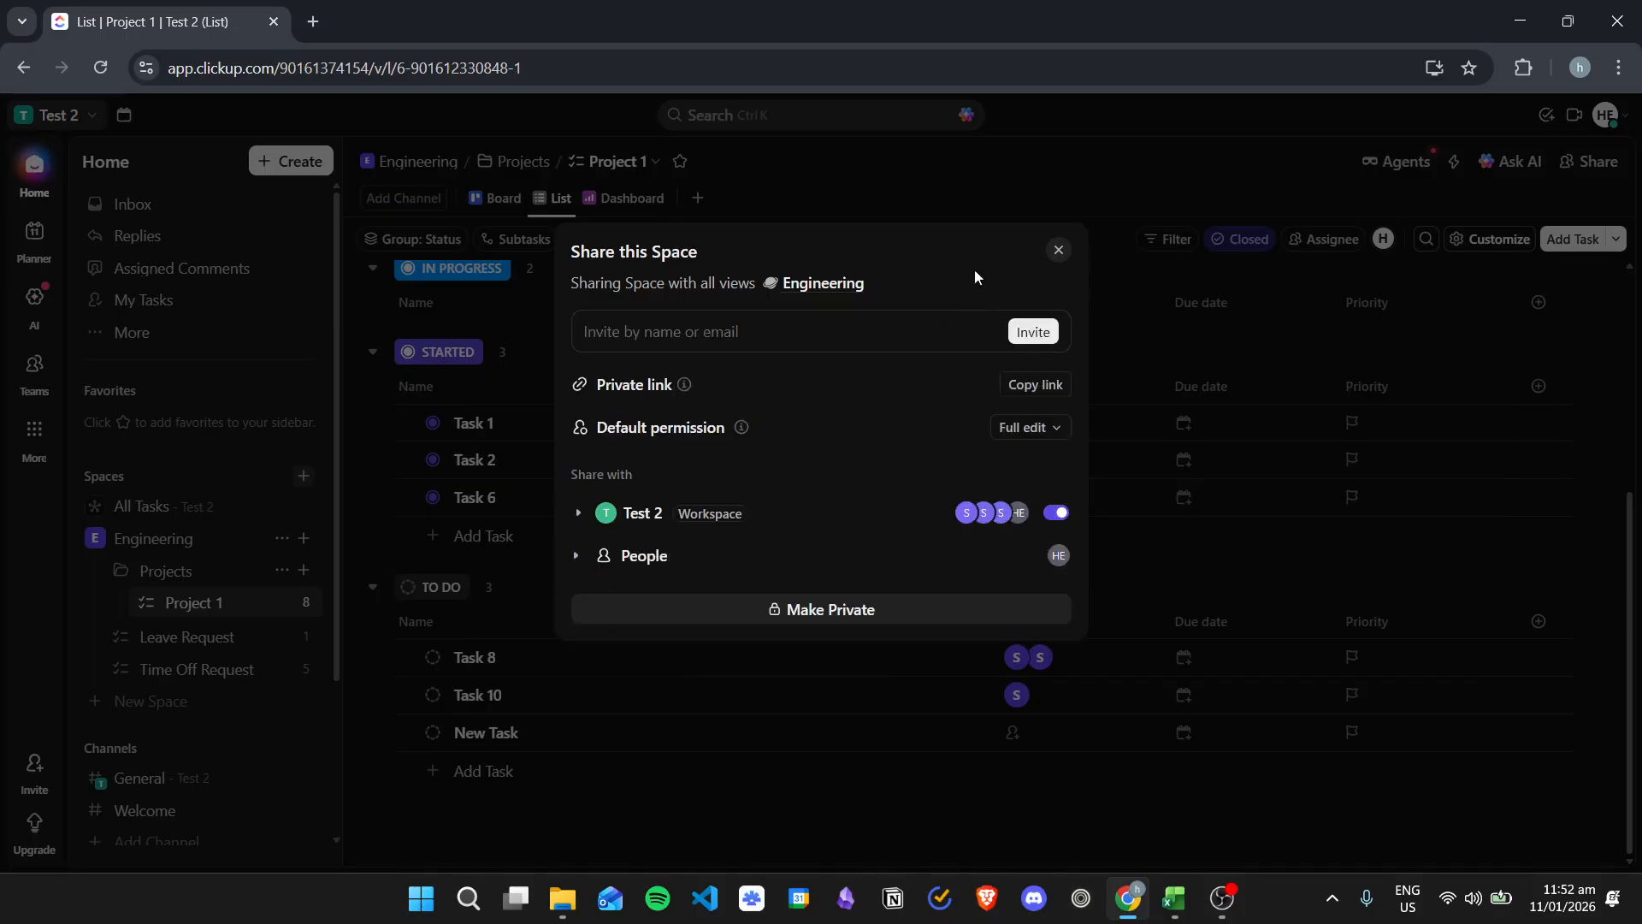
Step: Expand the space's People and Test 2 workspace member lists to review their permissions
{"action": "left_click", "coordinate": [576, 555]}
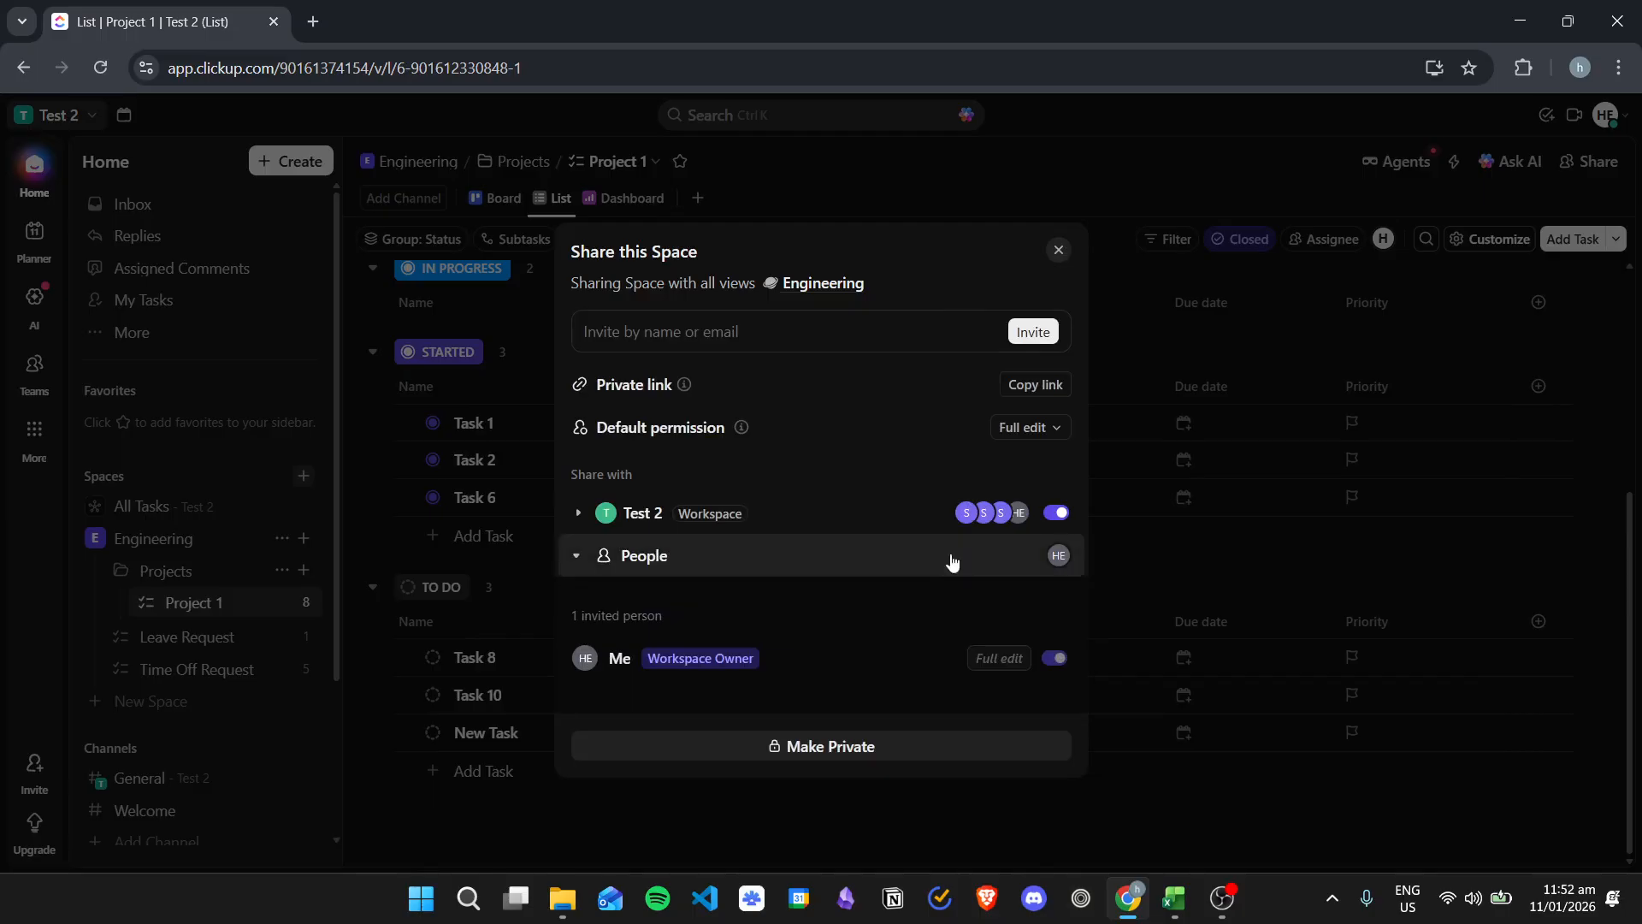
{"action": "left_click", "coordinate": [577, 513]}
{"action": "scroll", "coordinate": [810, 583], "scroll_direction": "down", "scroll_amount": 3}
{"action": "scroll", "coordinate": [875, 600], "scroll_direction": "up", "scroll_amount": 3}
{"action": "scroll", "coordinate": [931, 640], "scroll_direction": "down", "scroll_amount": 1}
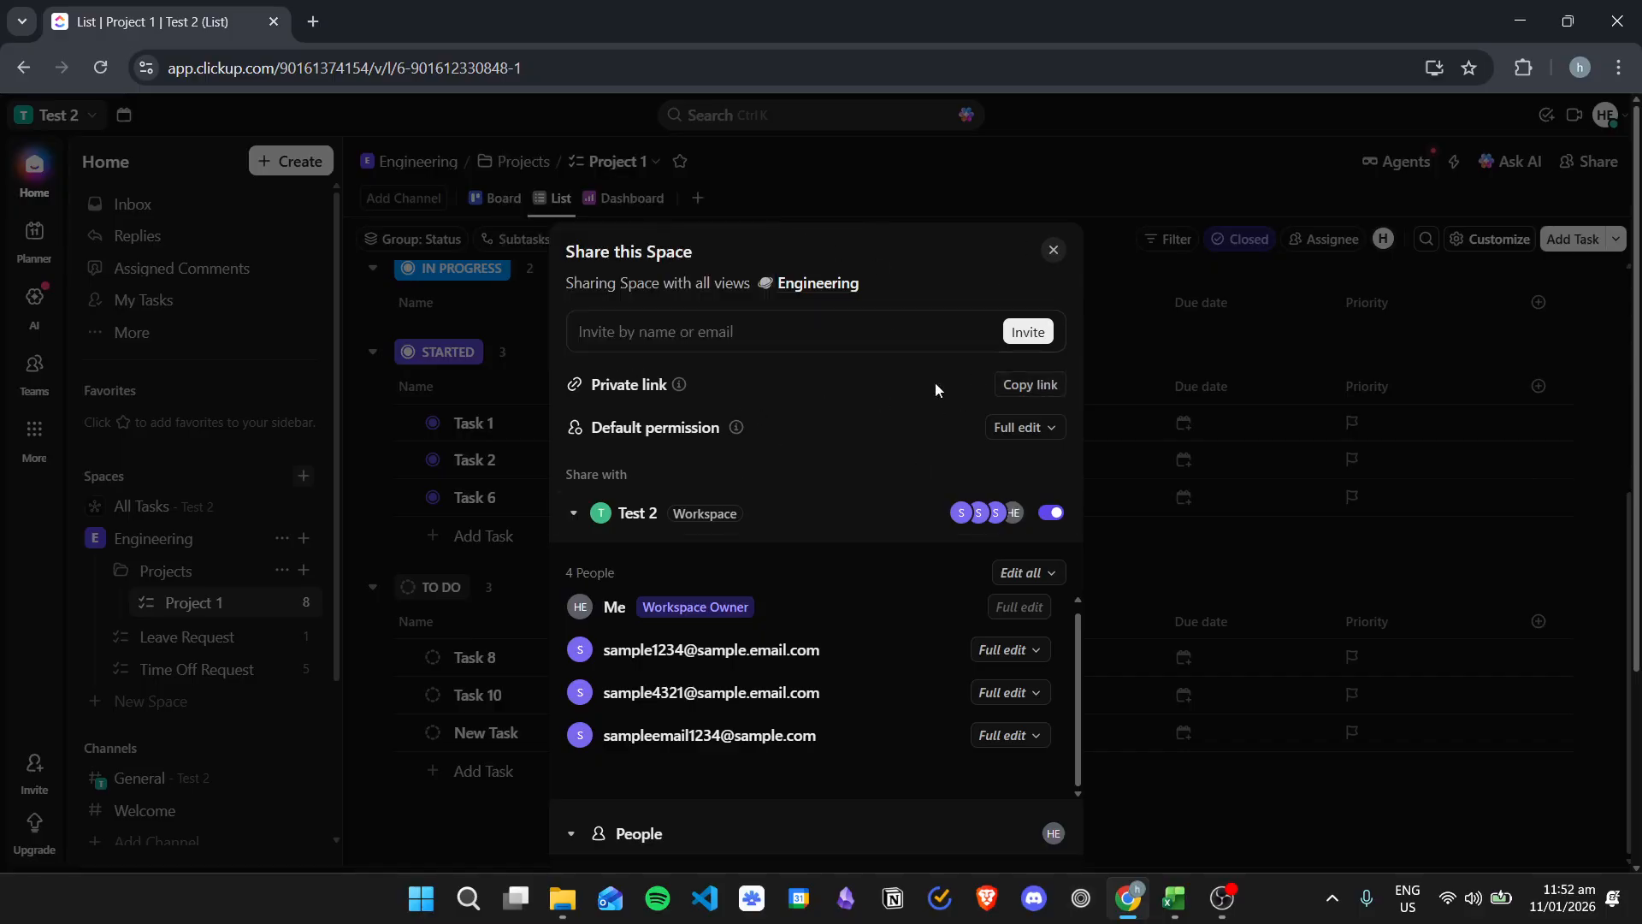
Step: Browse the users offered in the space's invite field, clear it, and close the share dialog
{"action": "left_click", "coordinate": [855, 335]}
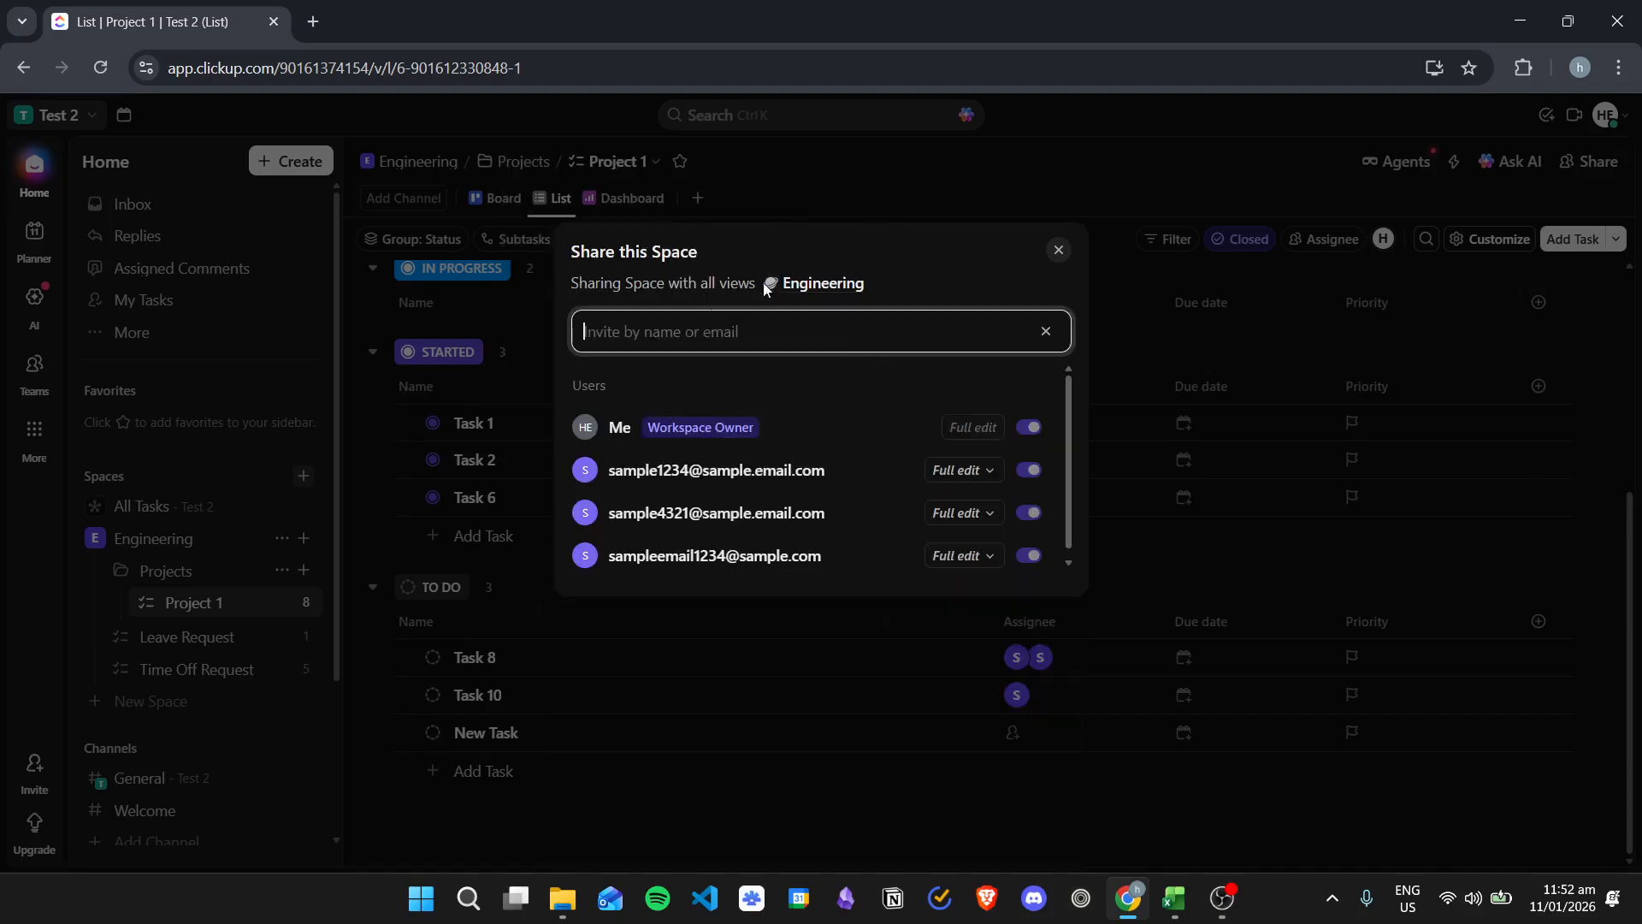
{"action": "left_click", "coordinate": [964, 268]}
{"action": "left_click", "coordinate": [1045, 331]}
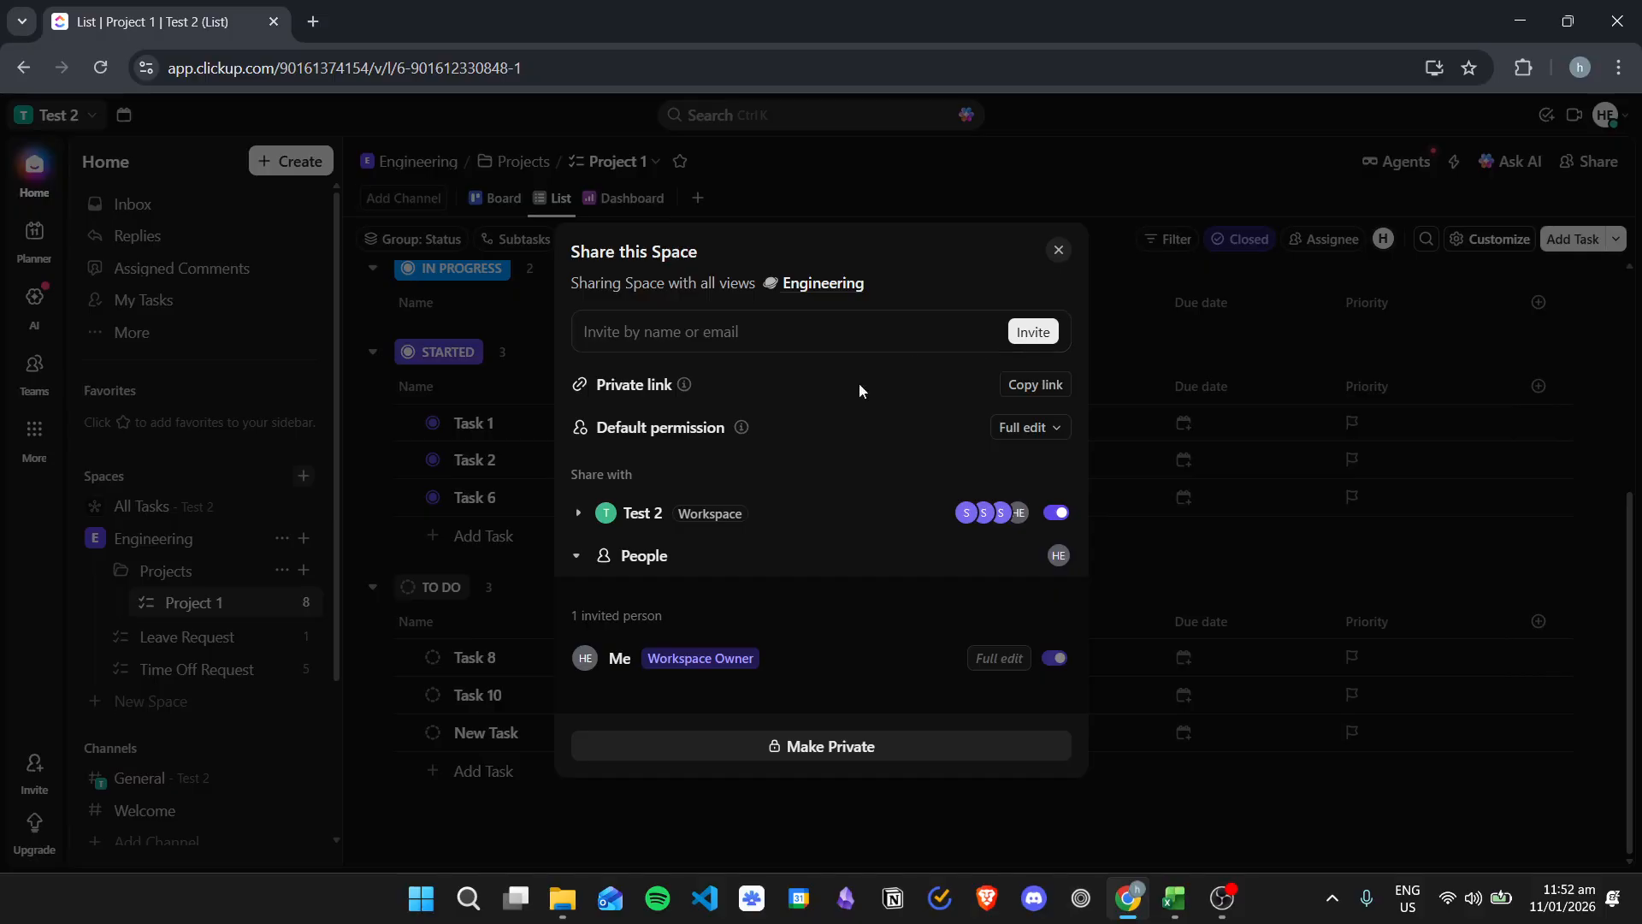
{"action": "left_click", "coordinate": [1057, 249]}
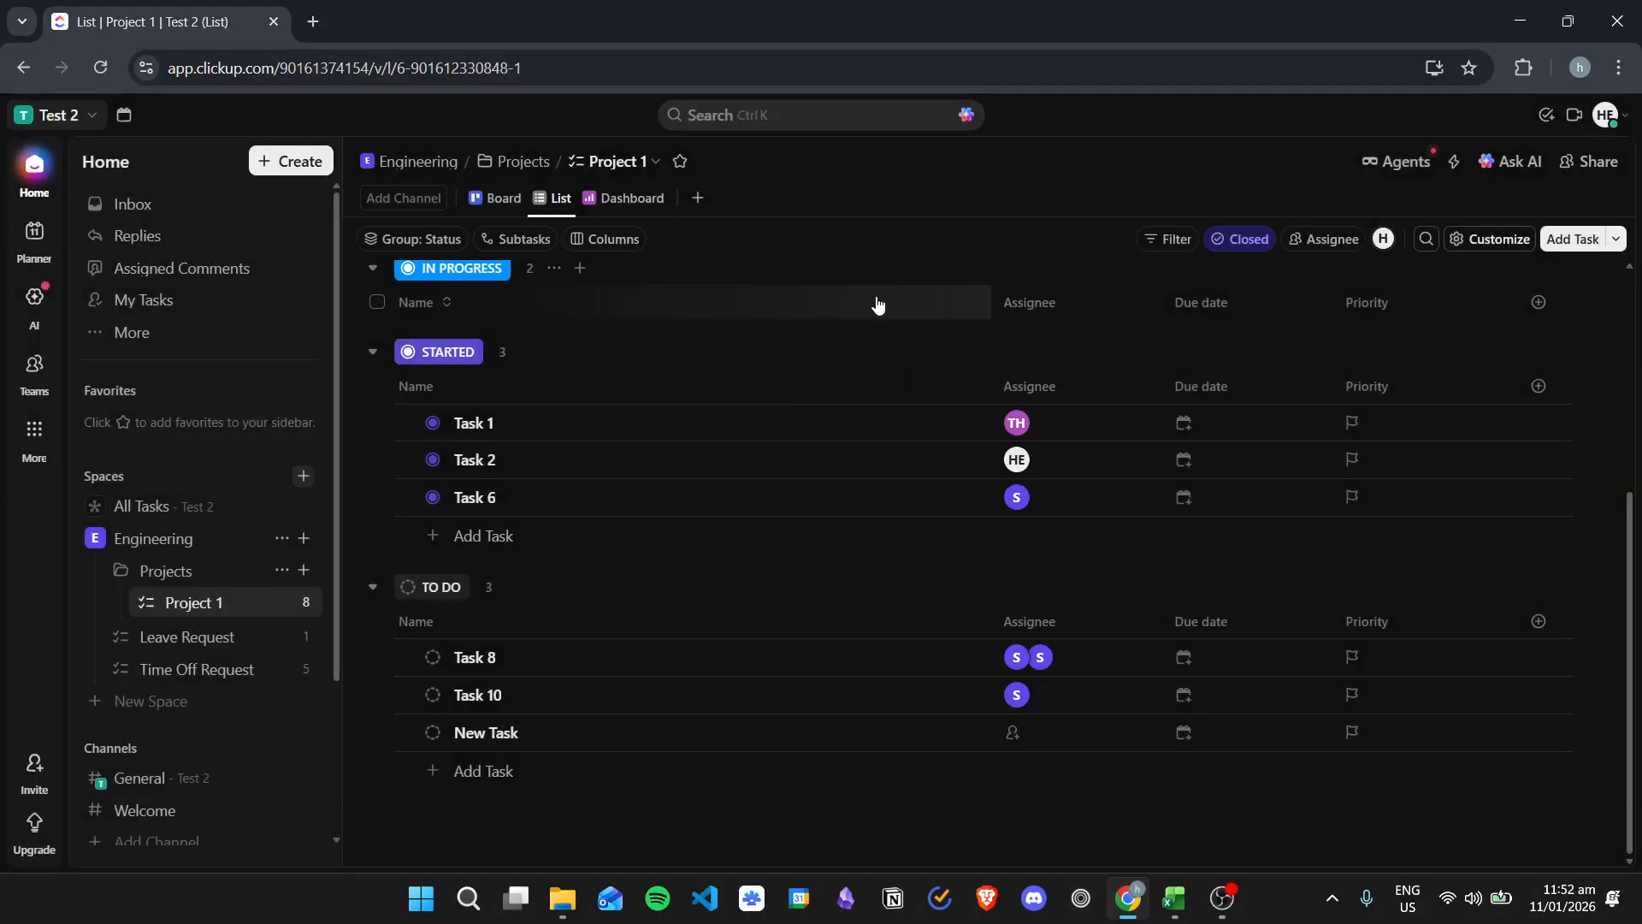